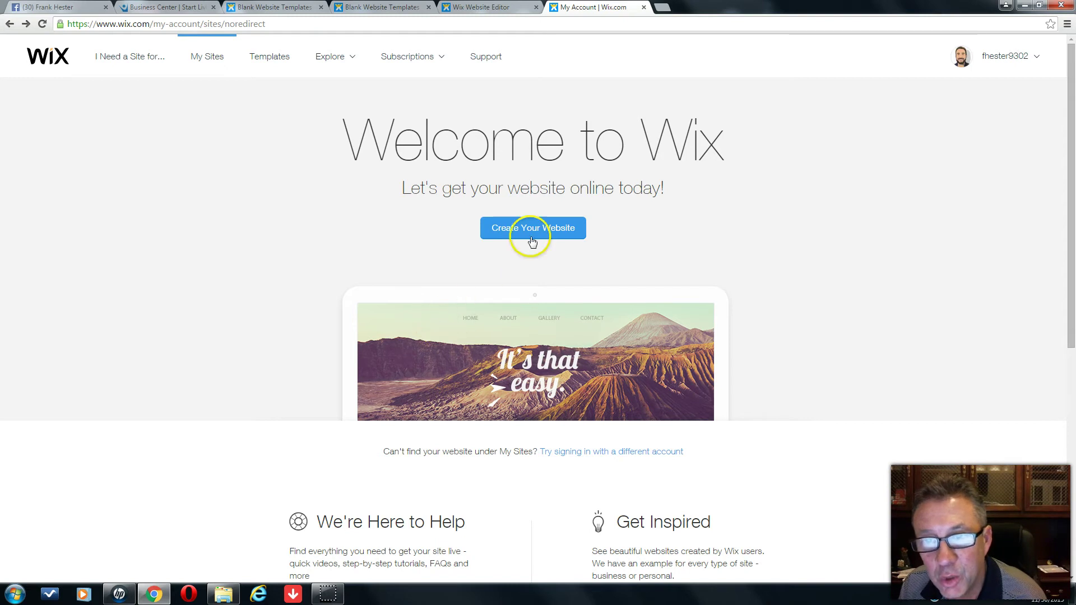
mouse_move(1003, 72)
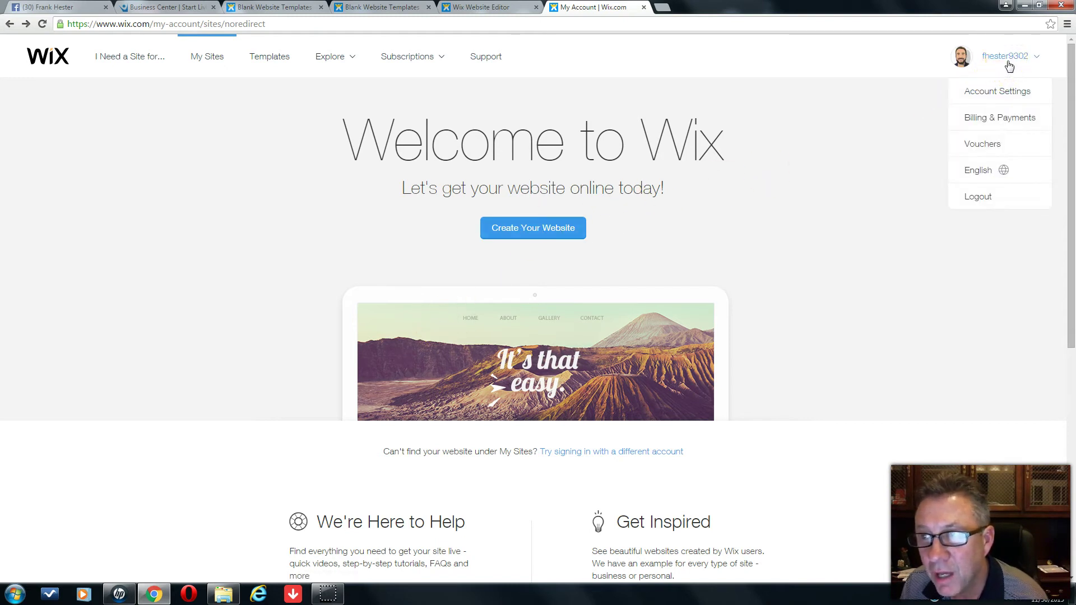
left_click(998, 68)
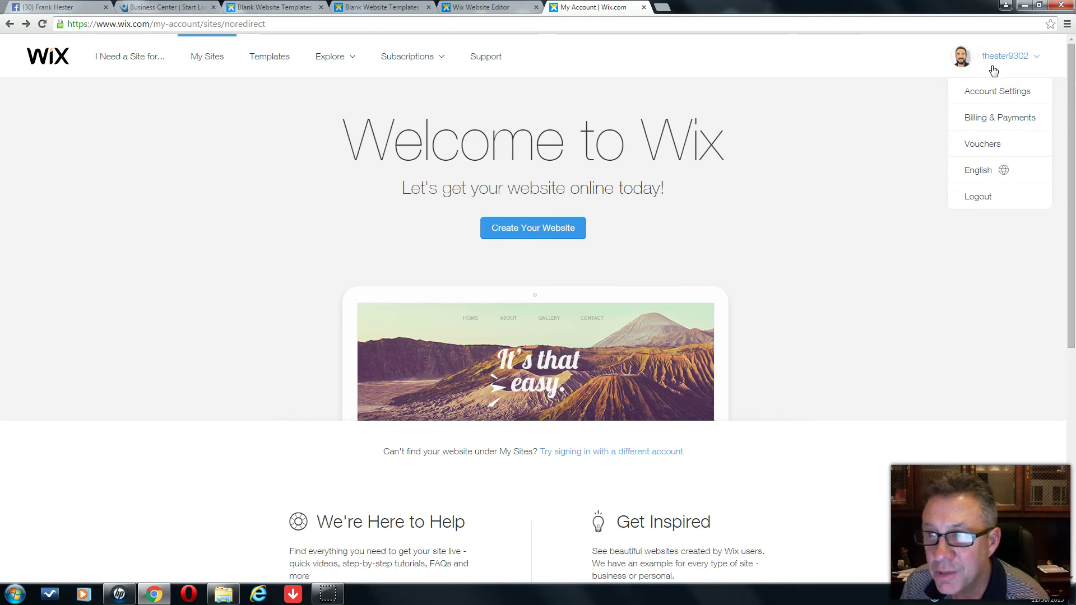
left_click(1004, 68)
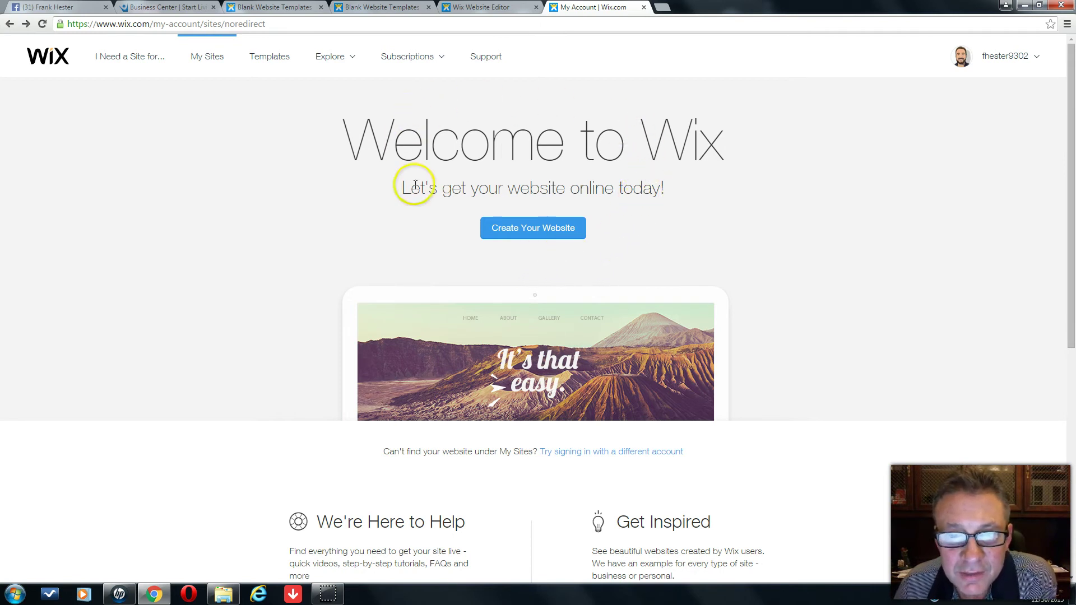
- Start creating a new website and browse the first page of the full template gallery
left_click(527, 229)
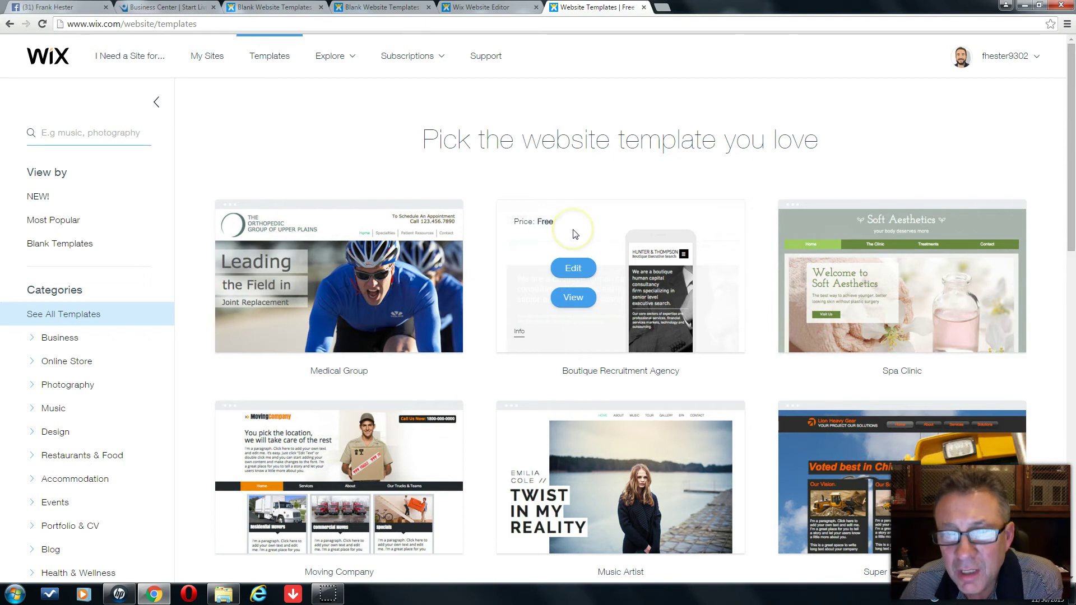
scroll(573, 235, "down", 2)
scroll(574, 236, "down", 1)
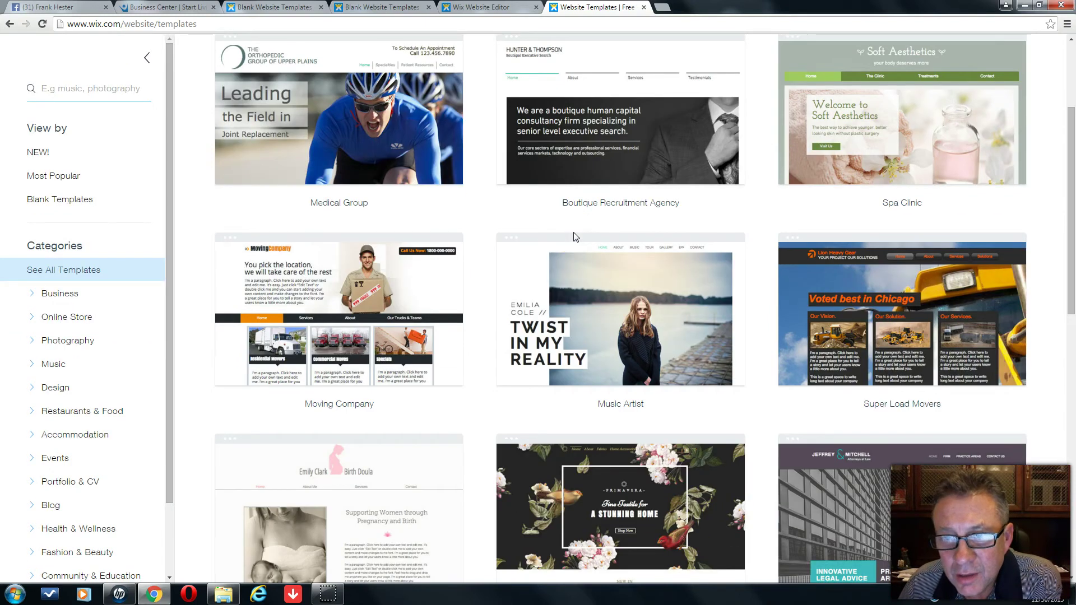
scroll(574, 236, "down", 3)
scroll(573, 235, "down", 5)
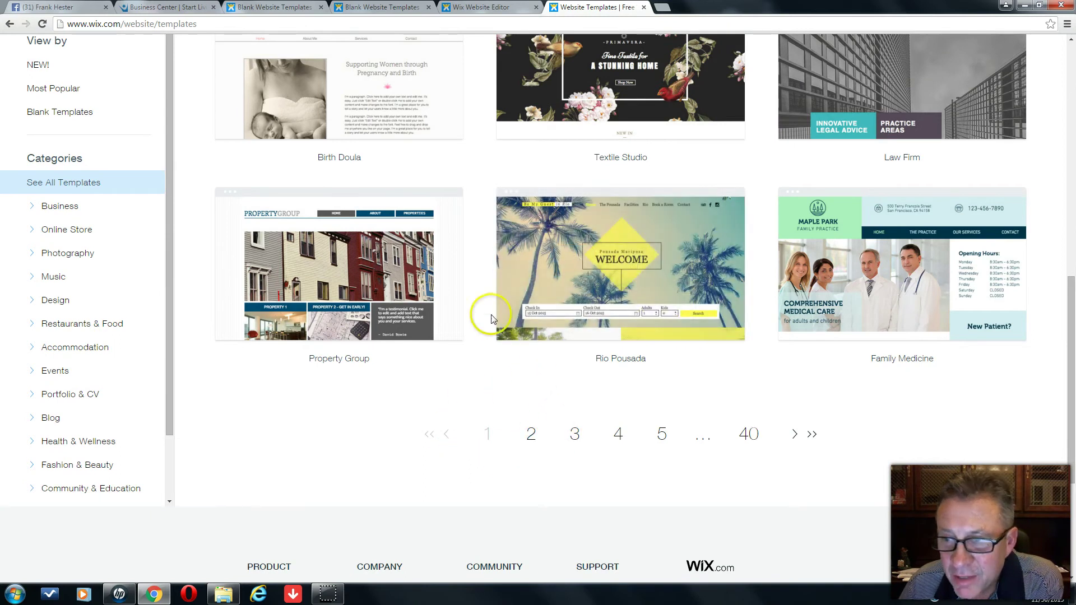
scroll(489, 314, "up", 6)
scroll(491, 318, "up", 5)
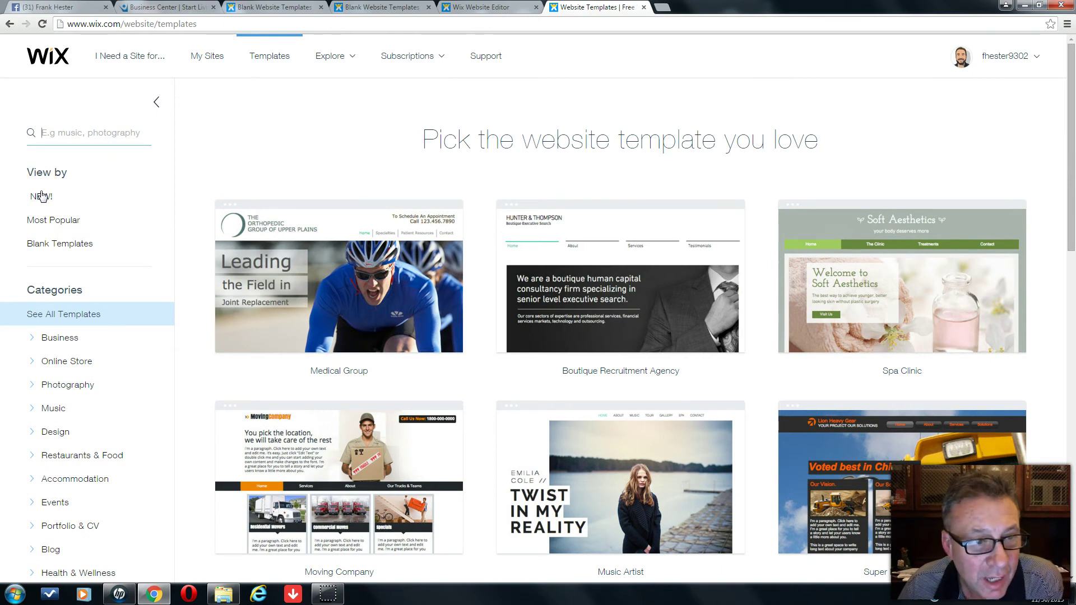
- Show only the blank templates and open the Start from Scratch template for editing
left_click(73, 245)
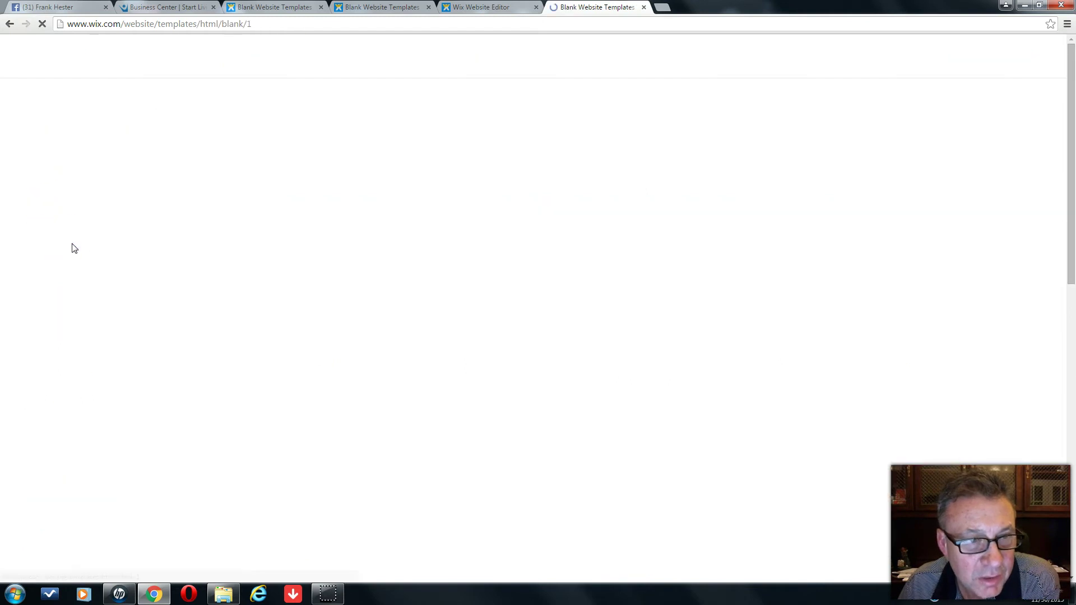
scroll(942, 365, "down", 2)
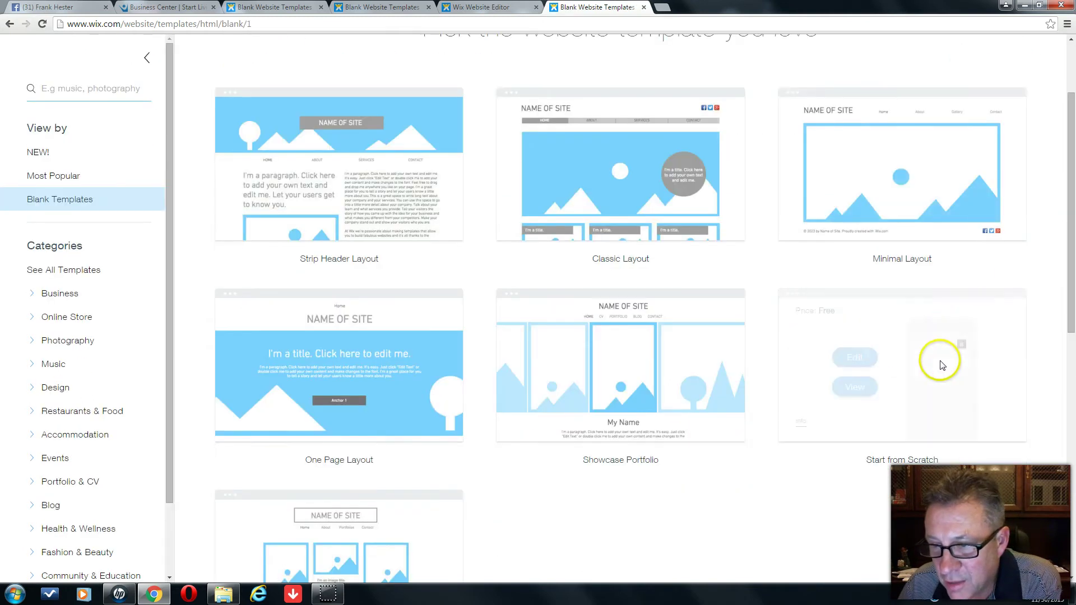
scroll(942, 364, "down", 1)
left_click(855, 304)
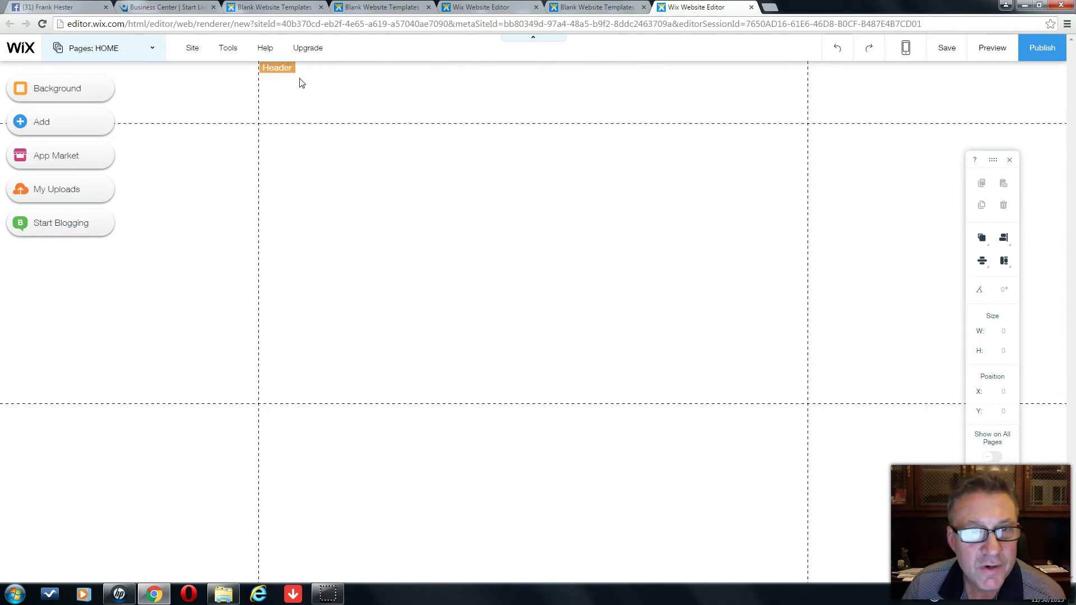
- Set the page background to the video of palm trees against a blue sky
left_click(69, 96)
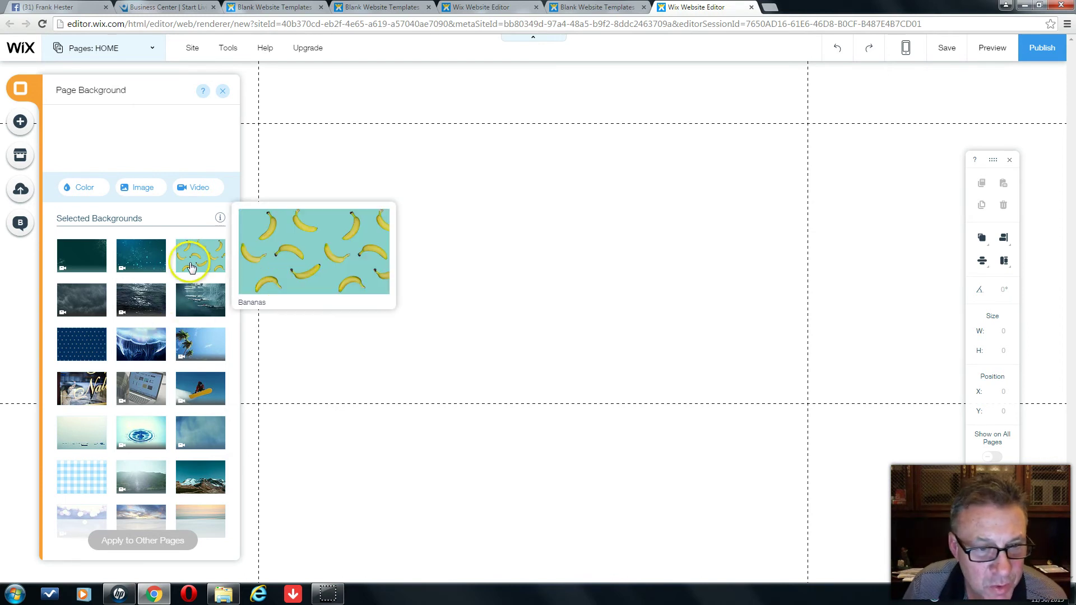
left_click(193, 357)
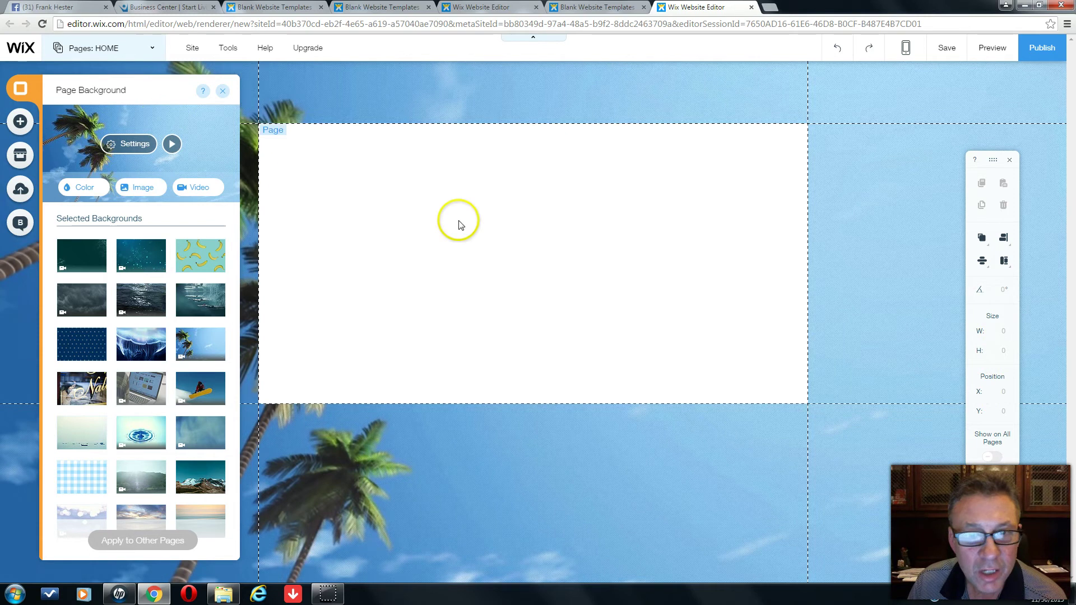
left_click(512, 223)
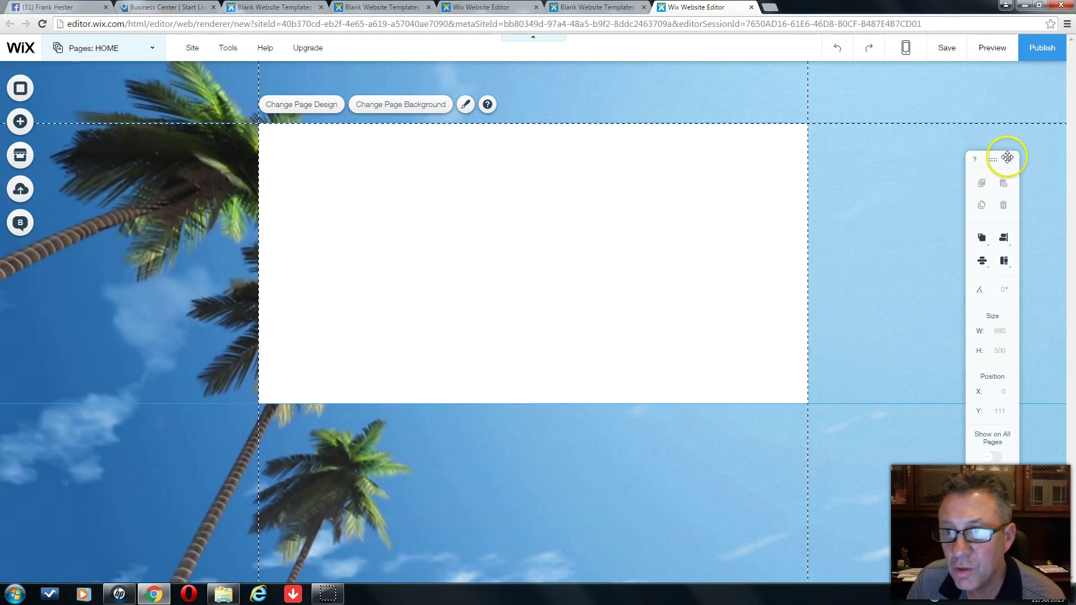
- Open the uploaded images for adding an image and permanently delete the green Start Living badge file
left_click(21, 123)
left_click(63, 109)
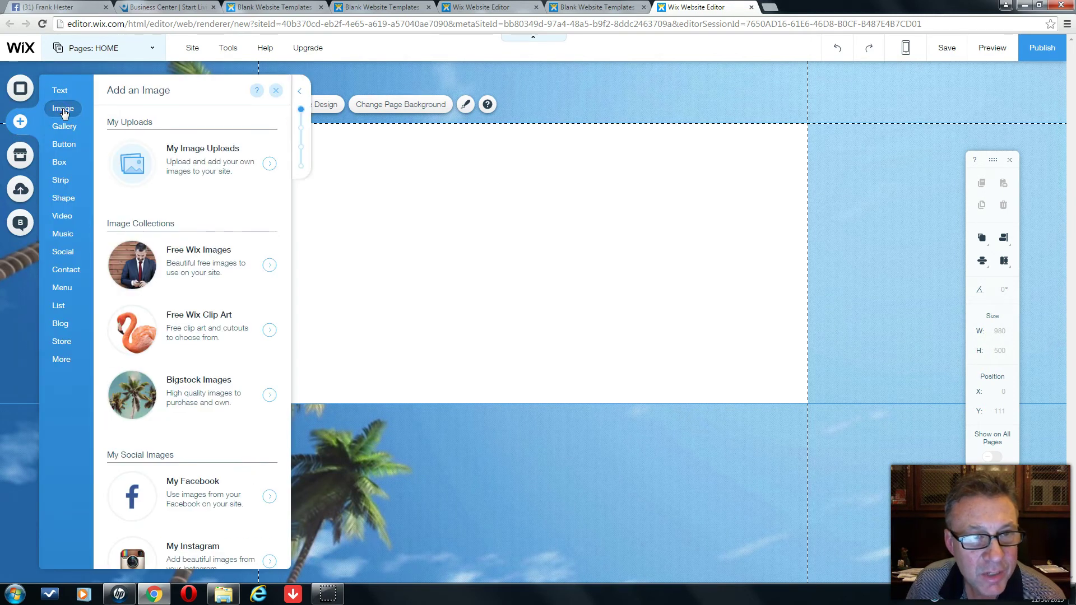
left_click(270, 164)
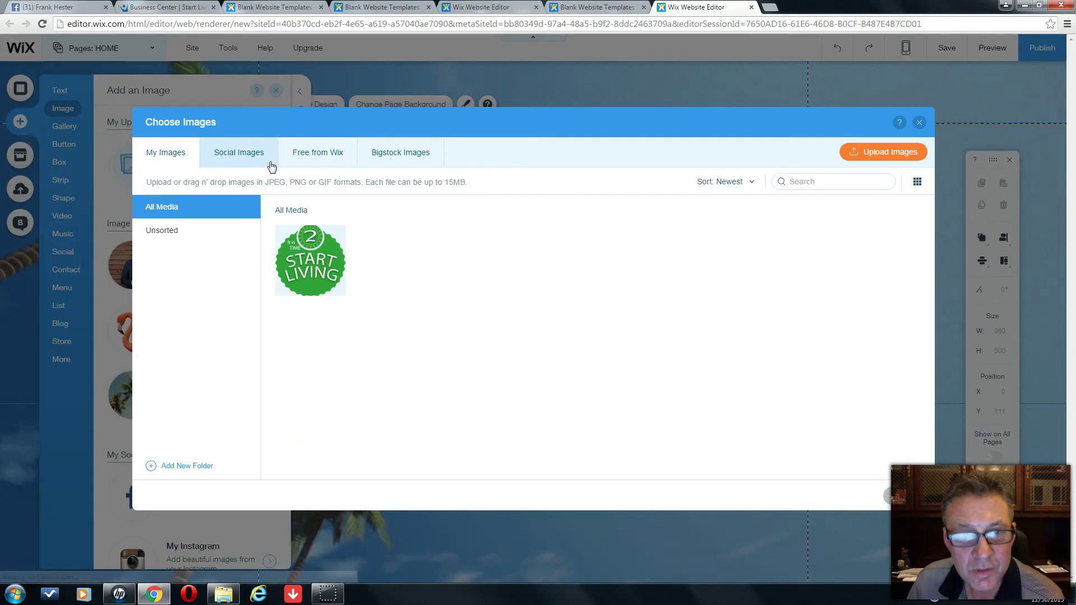
left_click(322, 219)
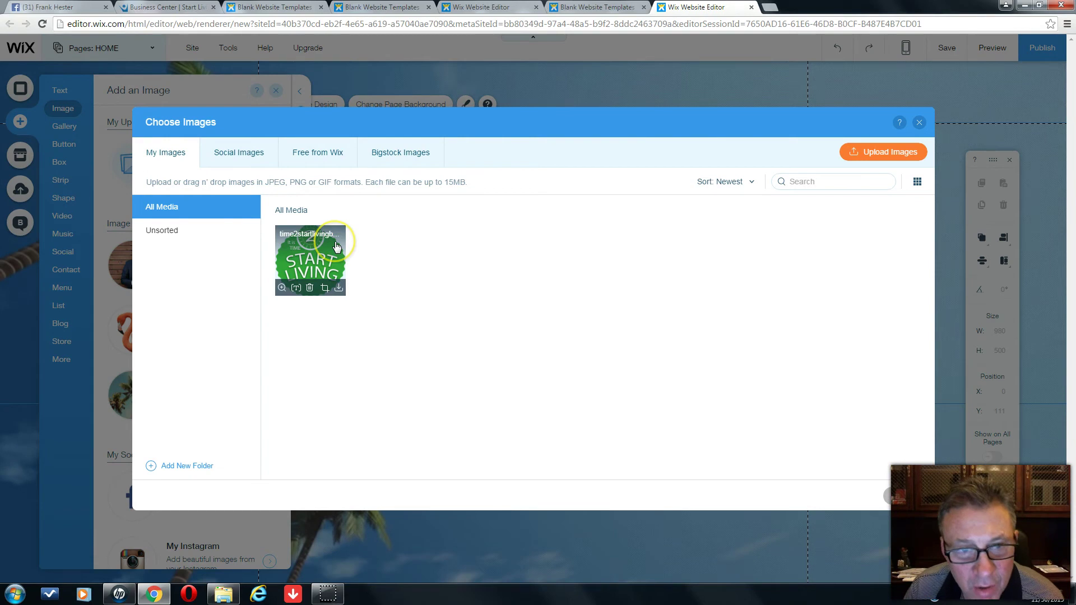
left_click(309, 289)
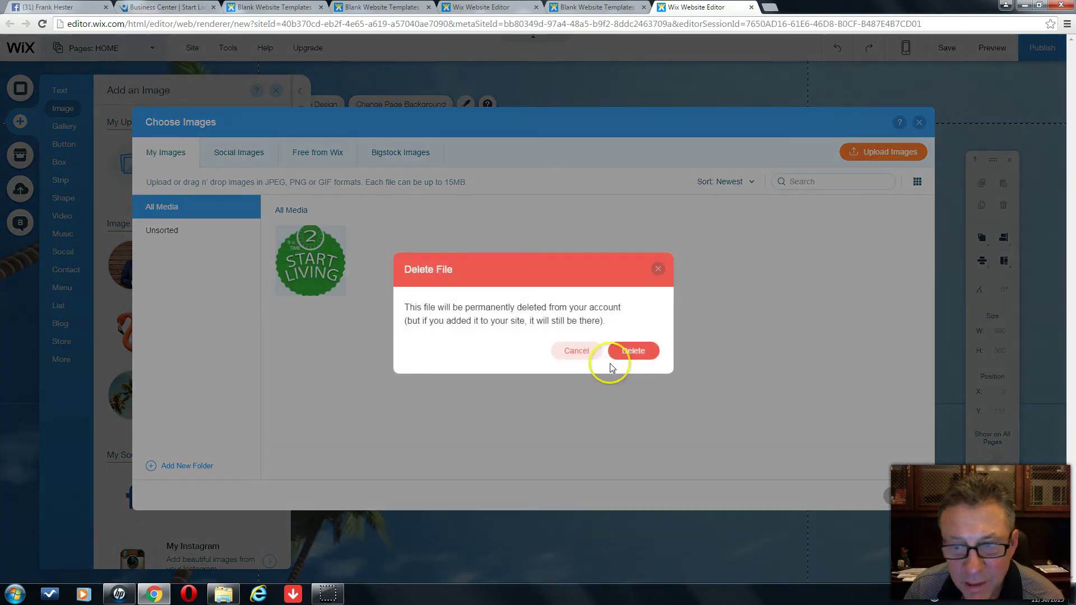
left_click(633, 356)
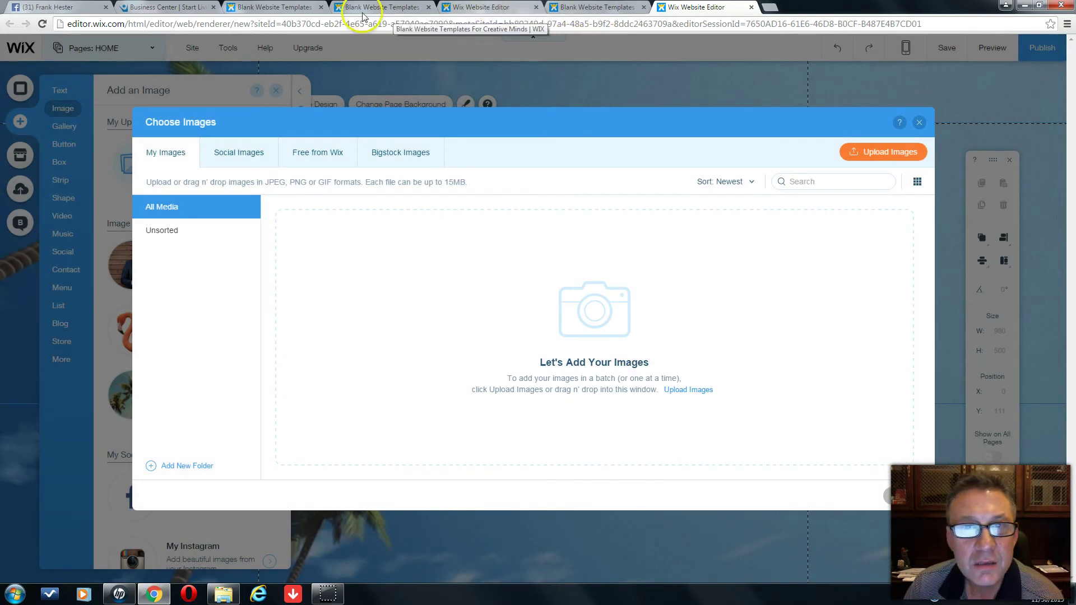
- Close the older Wix site's editor, discarding its unsaved changes, and return to the new site's editor
left_click(537, 8)
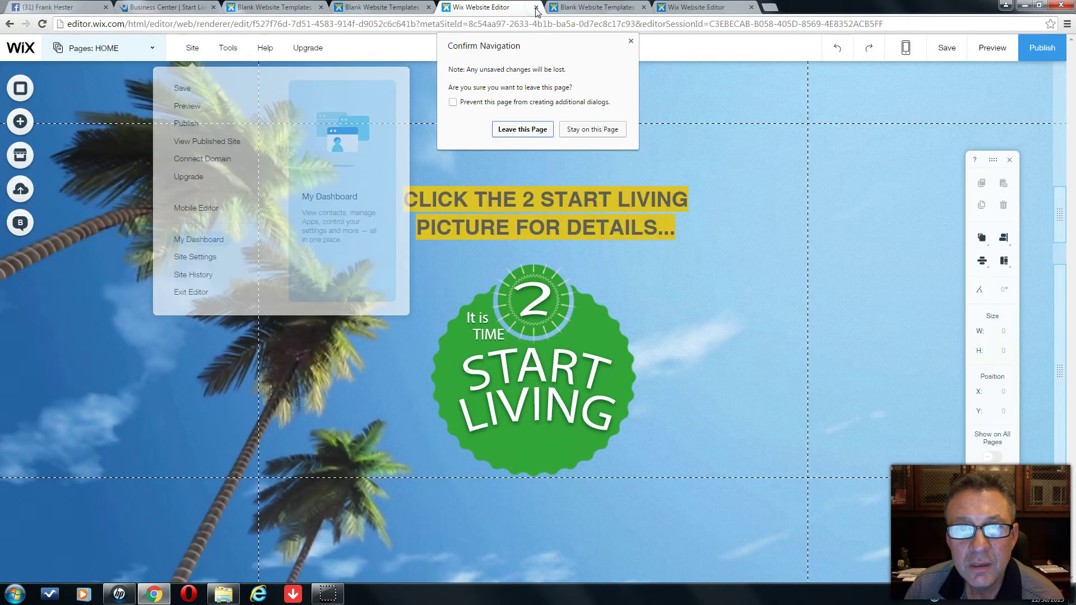
left_click(507, 129)
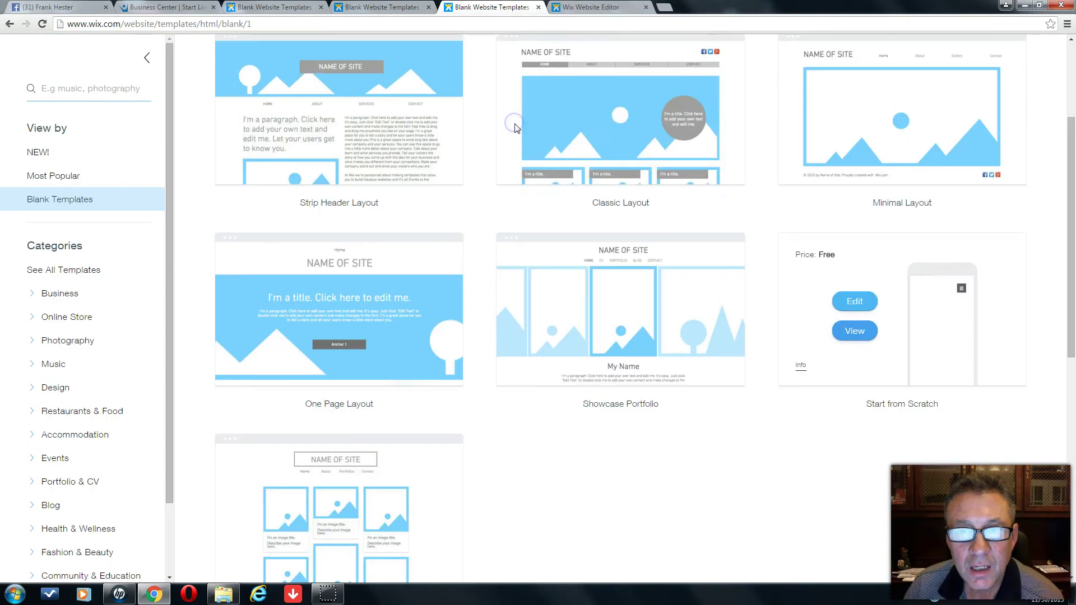
left_click(589, 7)
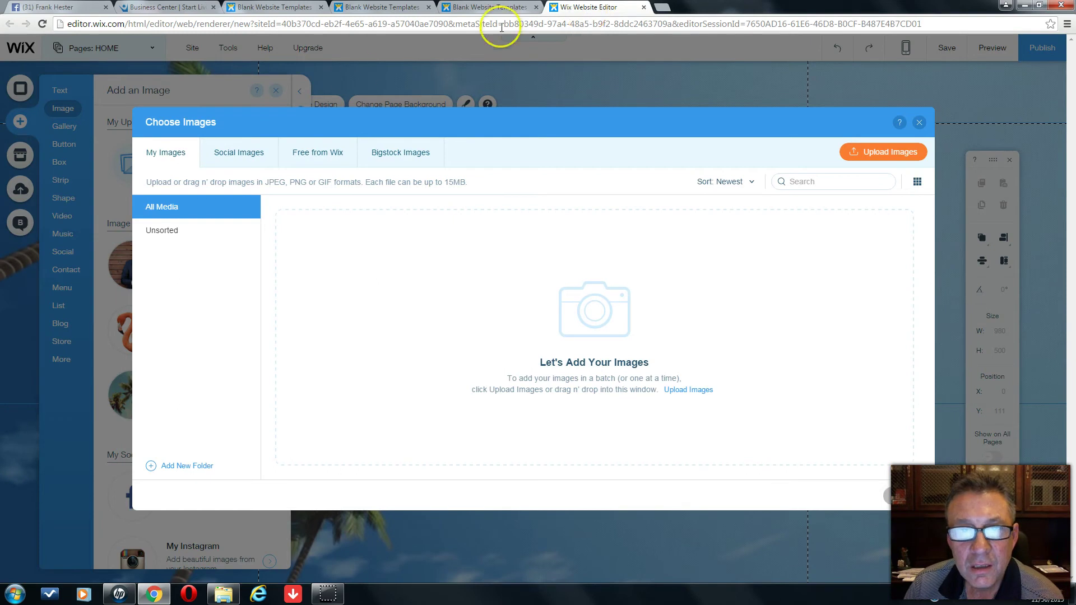
- Switch to the 2SL Business Center and open its marketing graphics page to review the available images
left_click(182, 7)
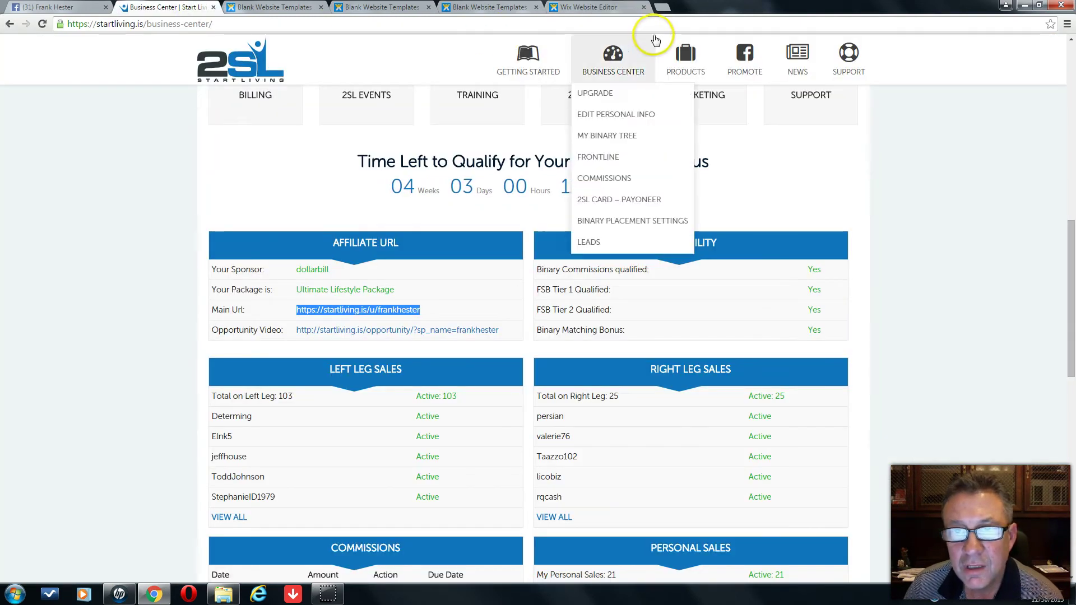
scroll(493, 134, "up", 3)
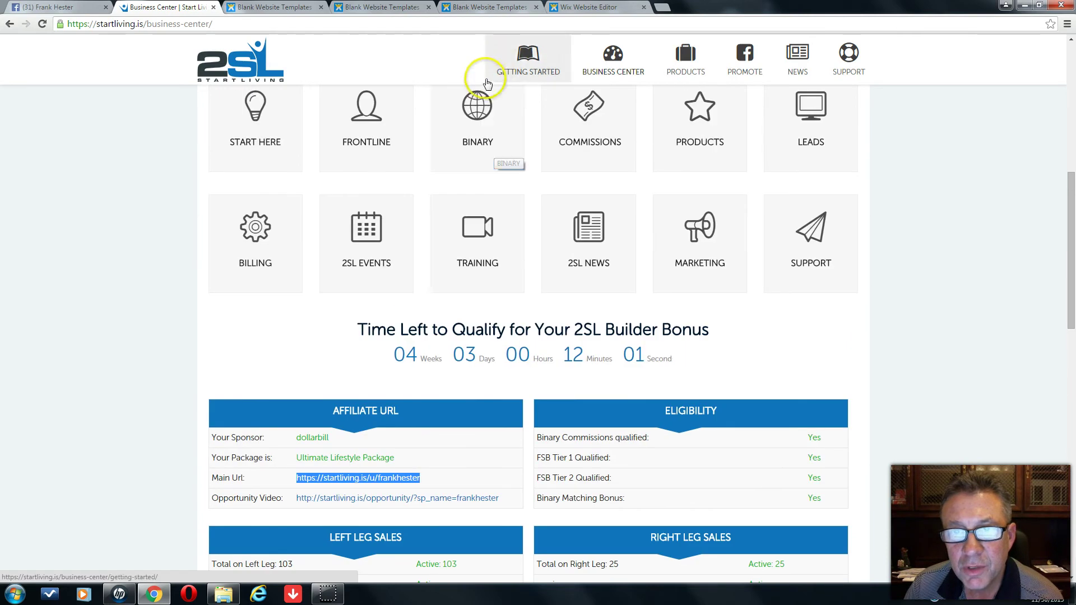
mouse_move(576, 43)
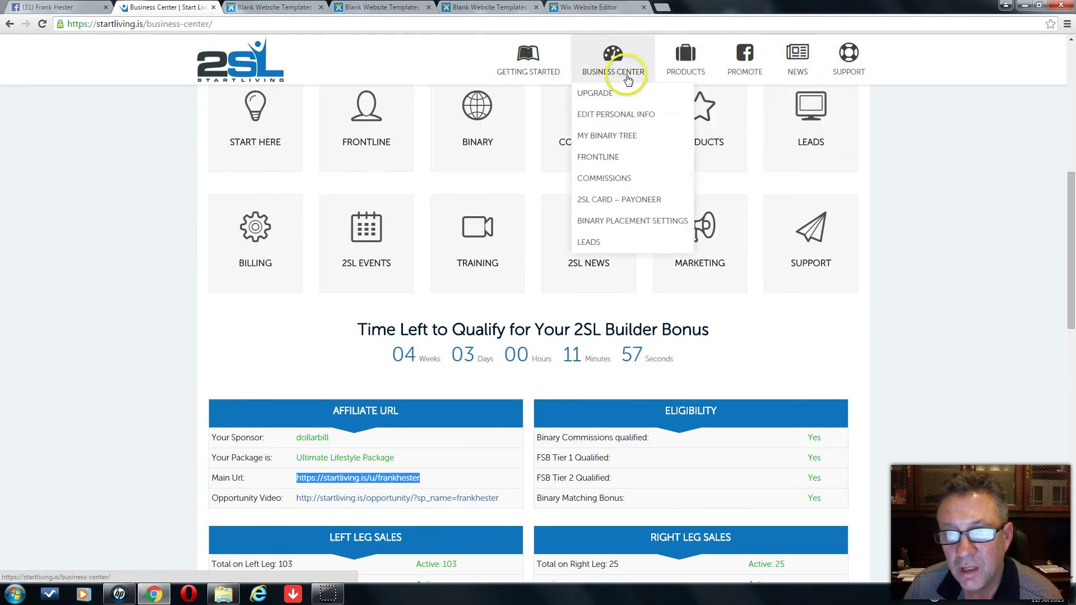
mouse_move(738, 49)
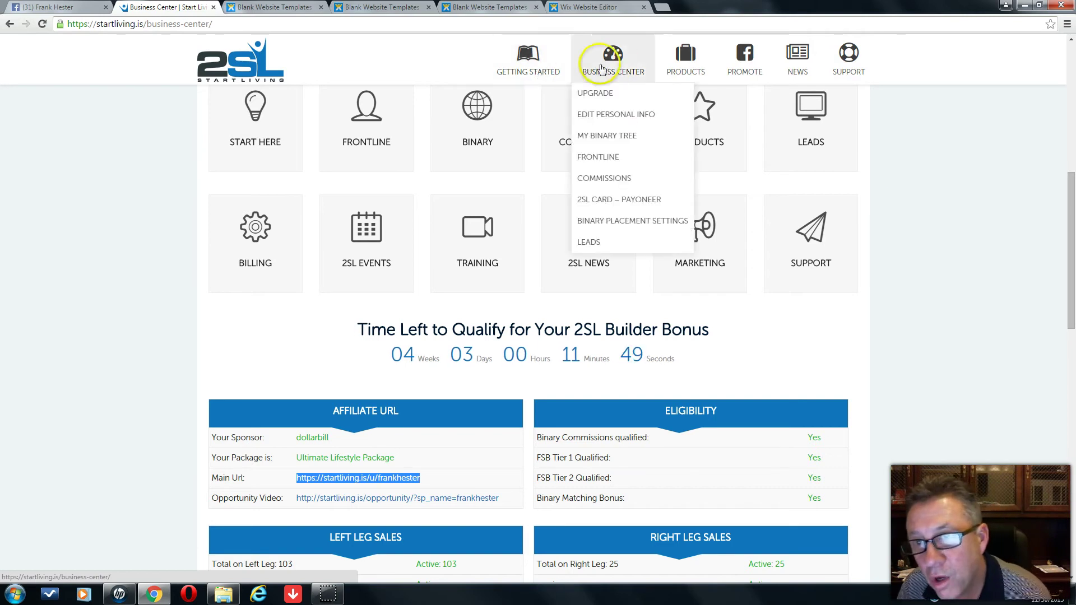
left_click(742, 66)
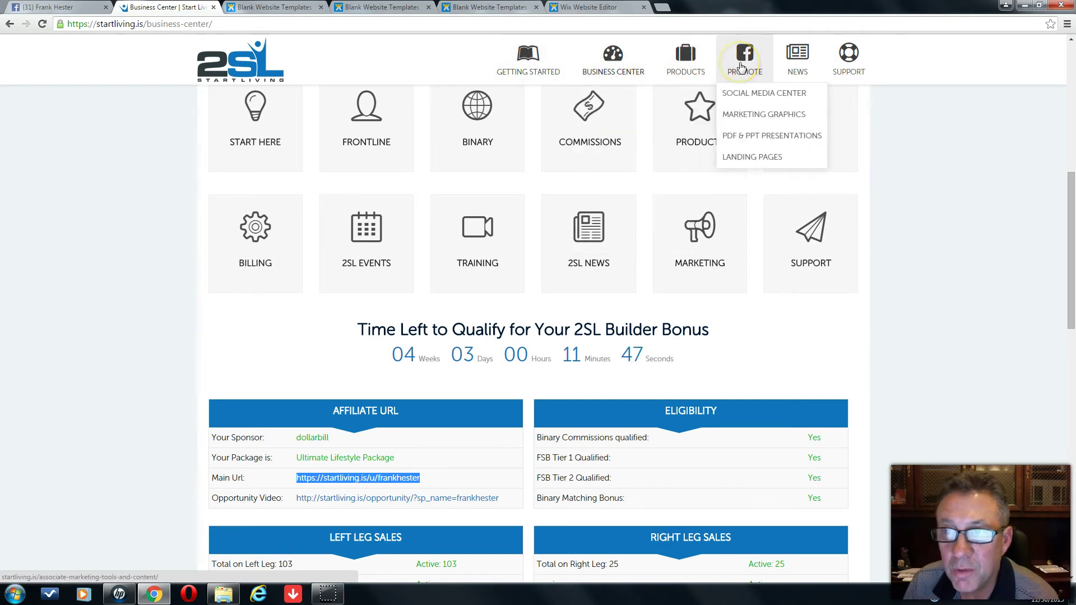
left_click(750, 116)
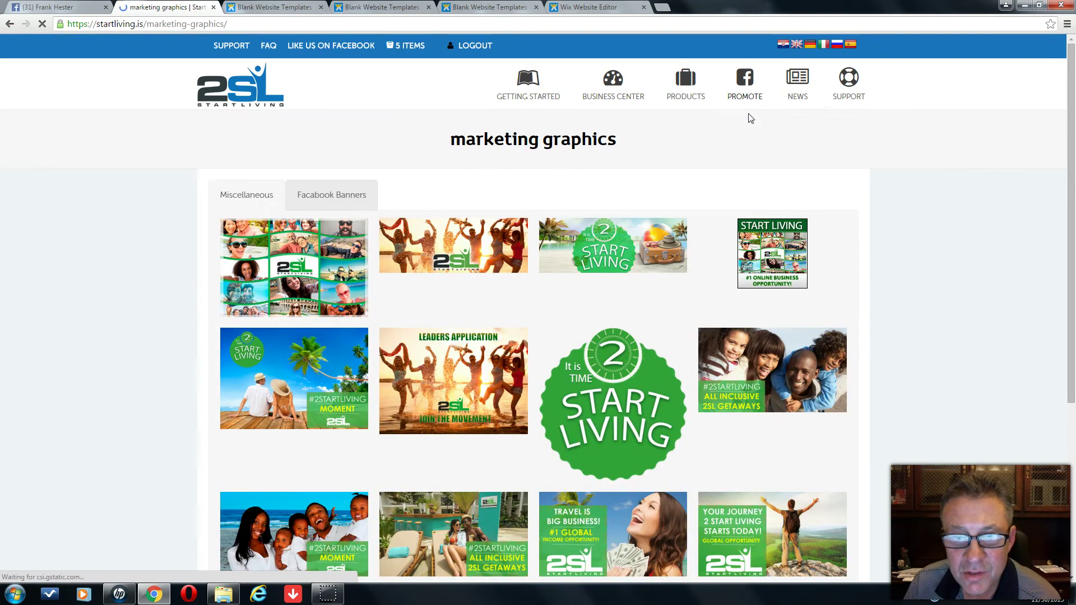
scroll(659, 155, "down", 2)
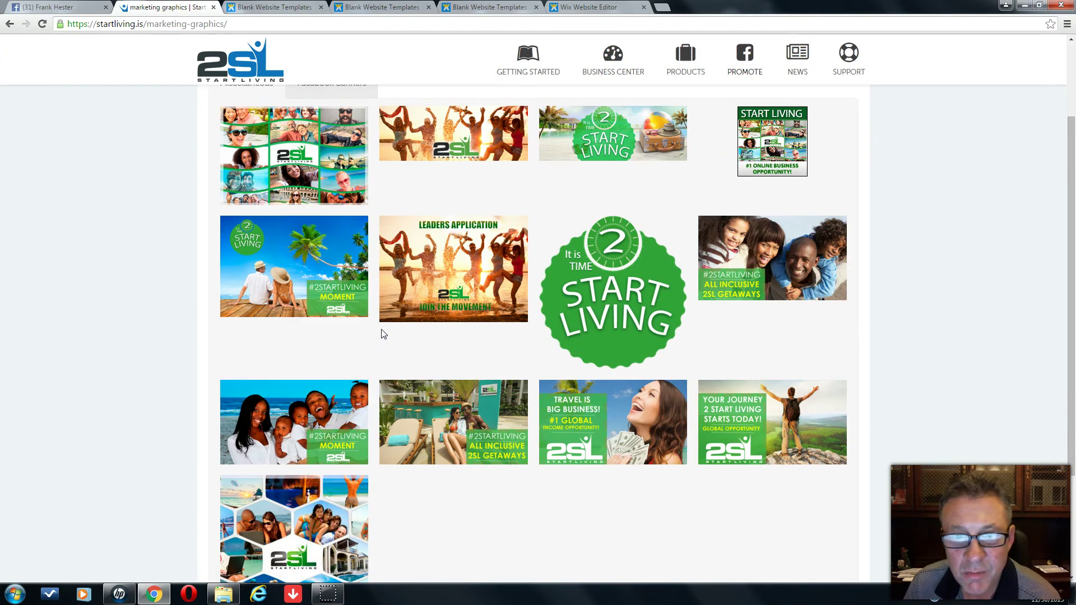
- Look through the Facebook profile's posts for examples of 2SL graphics, and return to the marketing graphics page
left_click(68, 7)
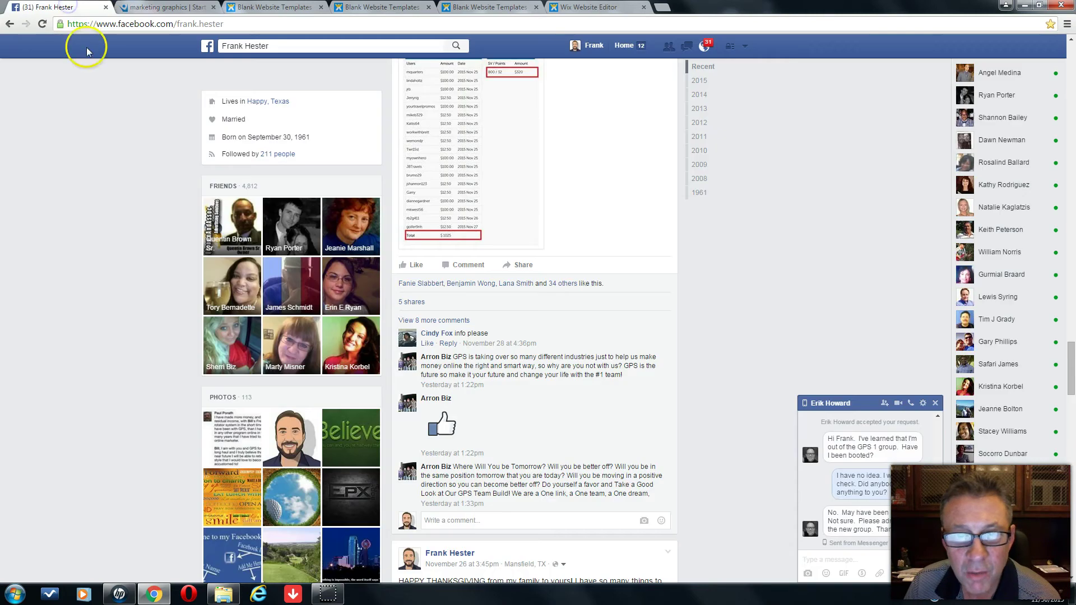
scroll(436, 166, "down", 20)
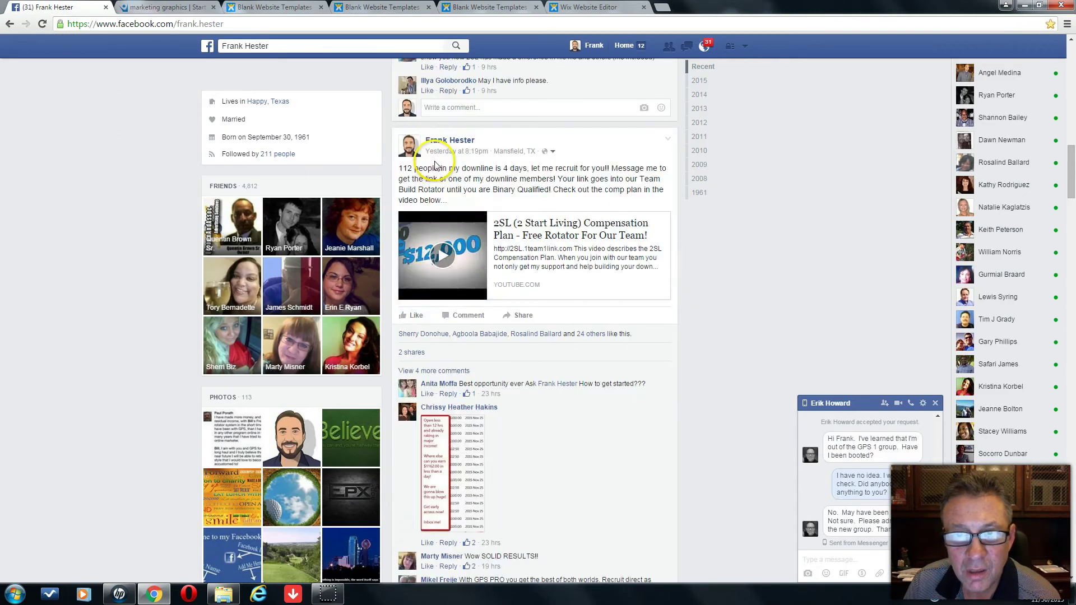
scroll(432, 202, "down", 4)
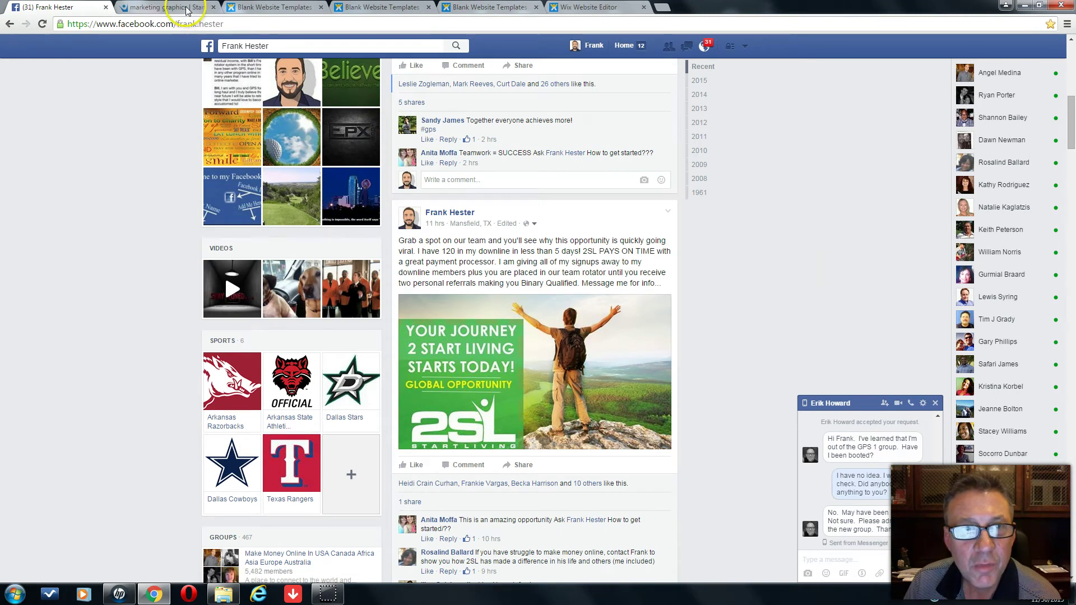
left_click(167, 7)
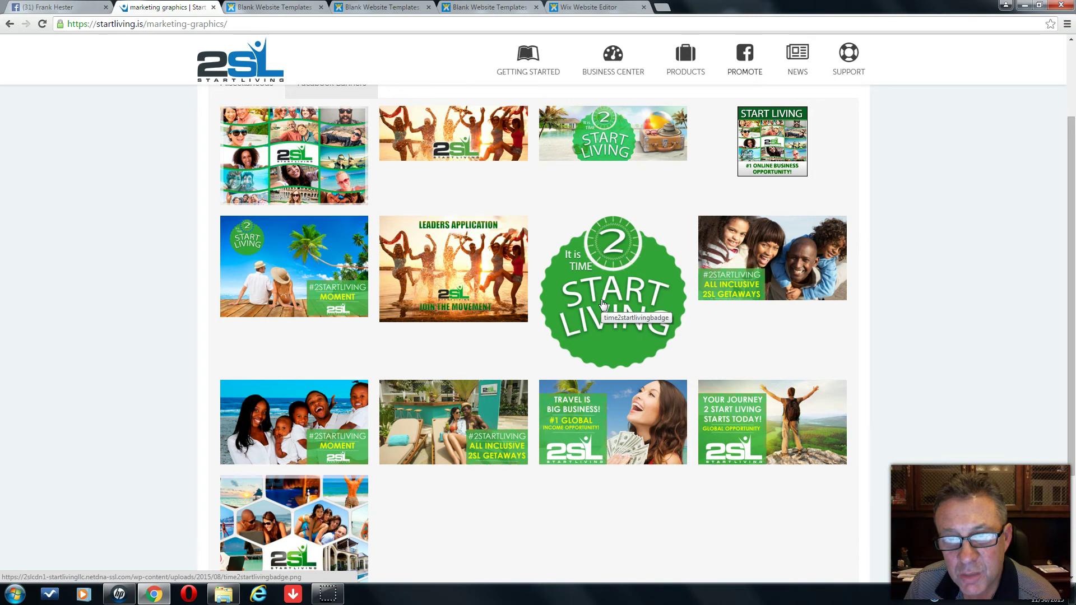
- Return to the new site's Wix editor and upload the time2startlivingbadge file from the Pictures library to its images
left_click(595, 7)
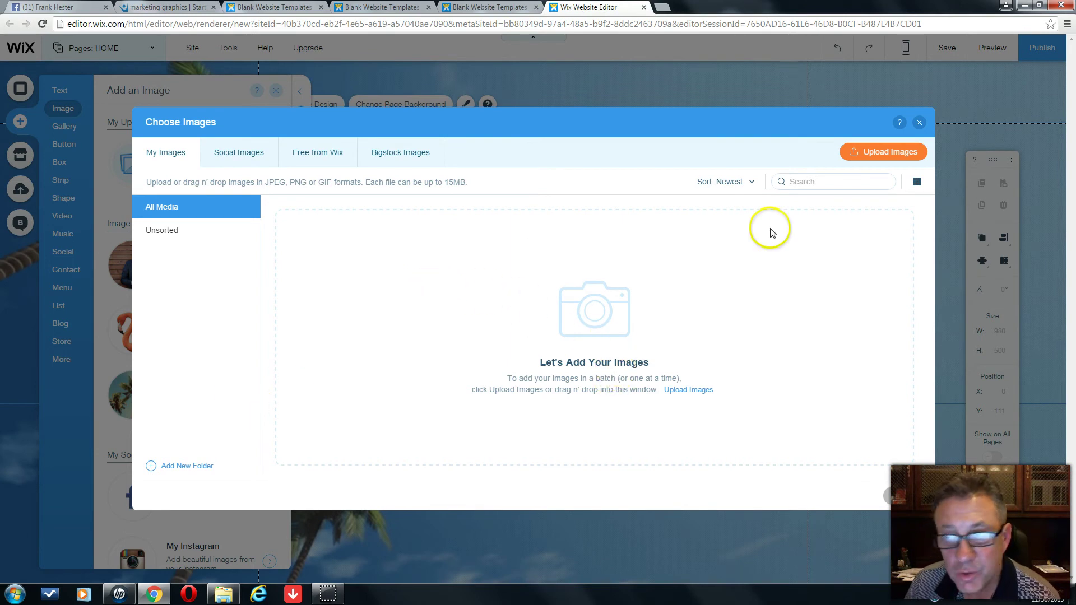
left_click(888, 152)
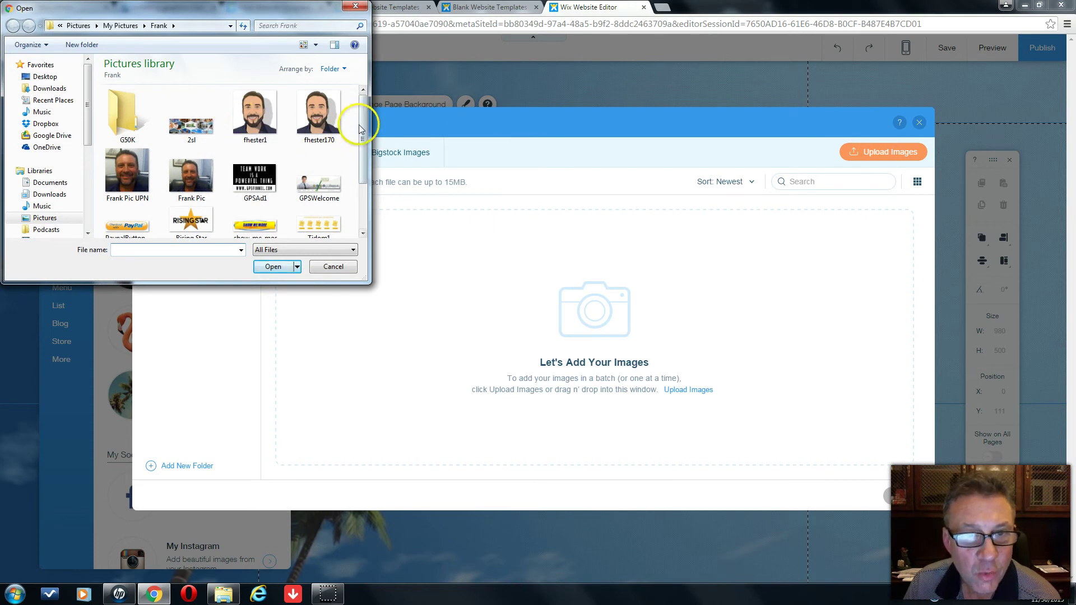
left_click_drag(364, 116, 368, 159)
left_click(189, 195)
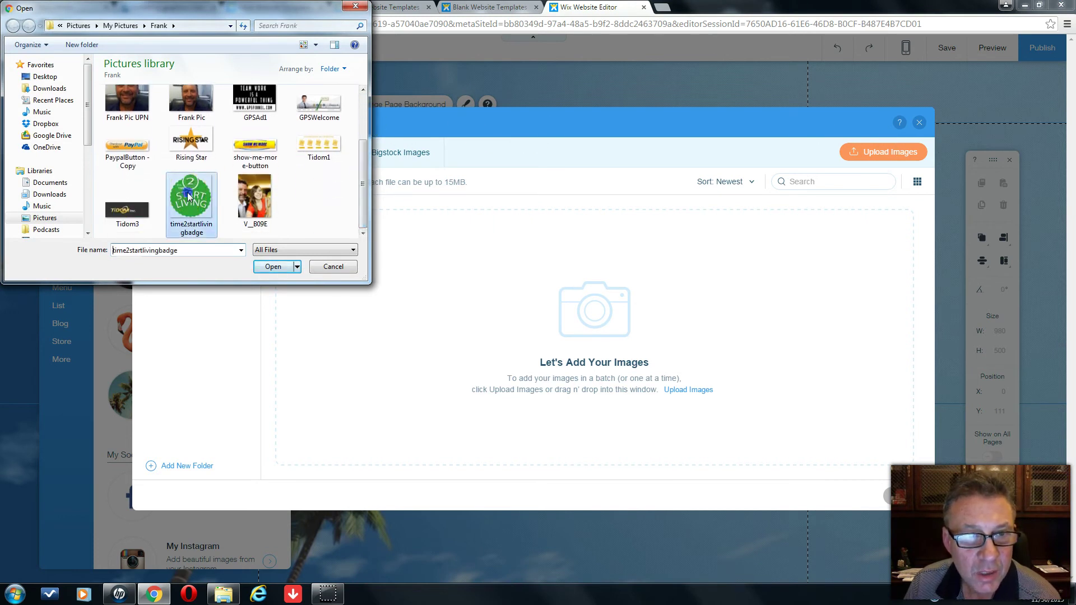
left_click(281, 267)
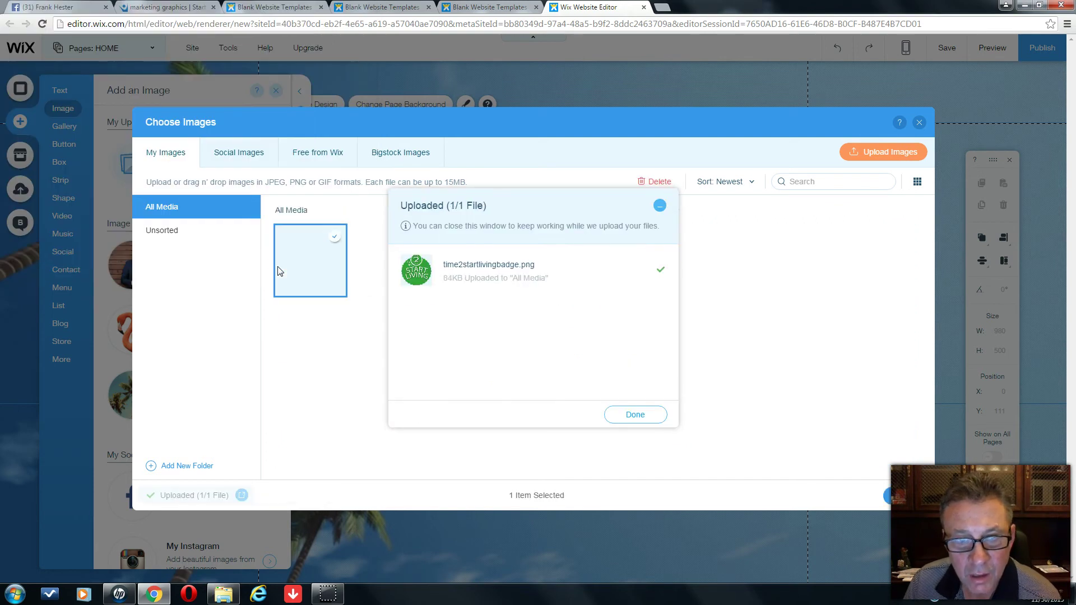
left_click(636, 414)
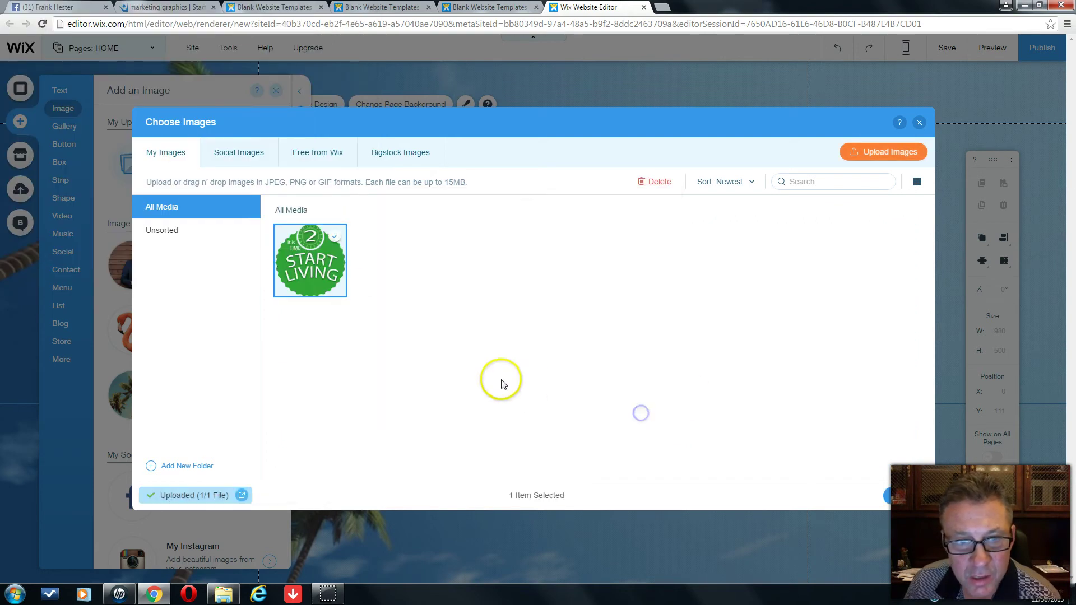
- Preview the uploaded 2 Start Living badge in the image library and add it to the page
left_click(308, 272)
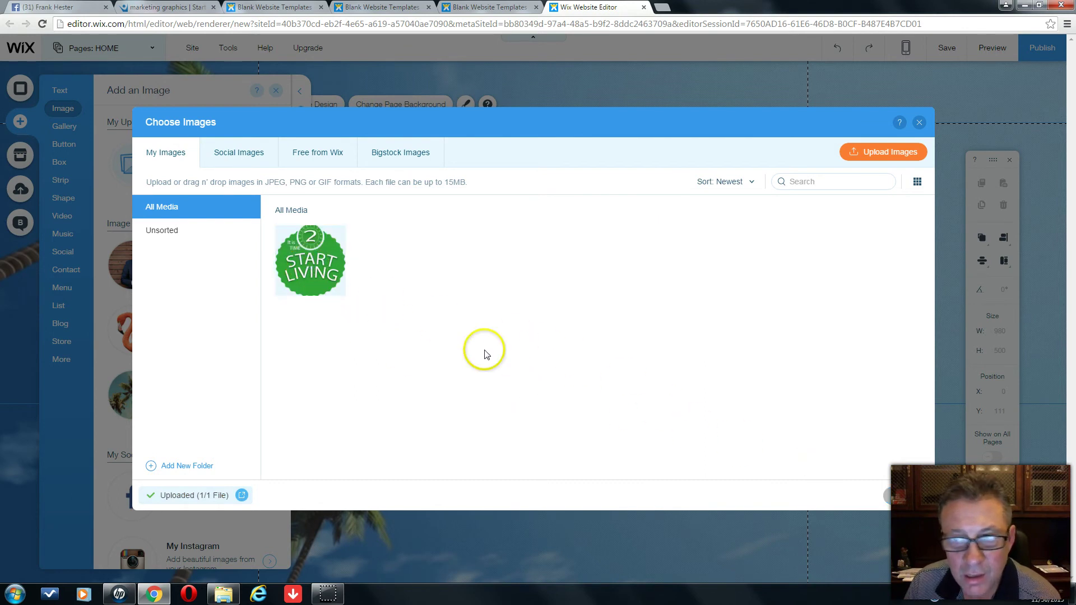
mouse_move(301, 286)
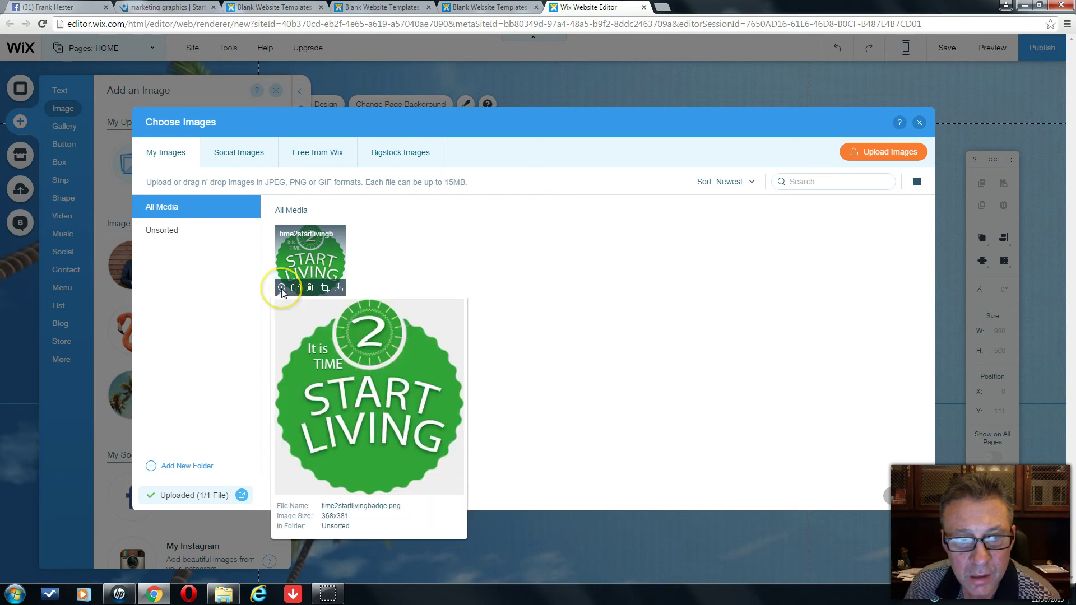
left_click(303, 261)
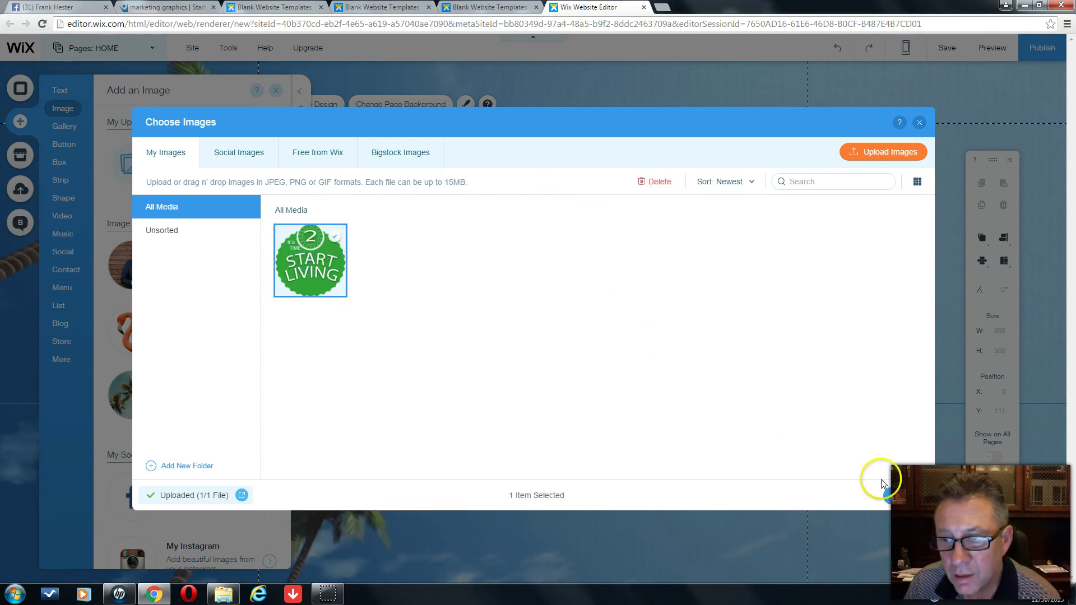
left_click(900, 495)
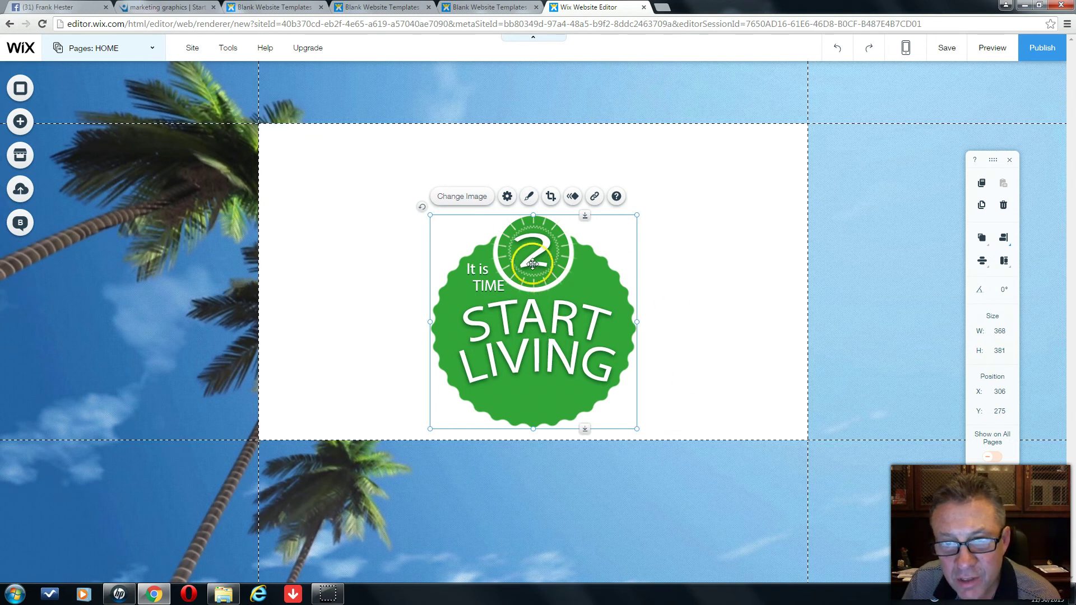
- Open the badge image's link settings and choose a web address as the link type
left_click(598, 204)
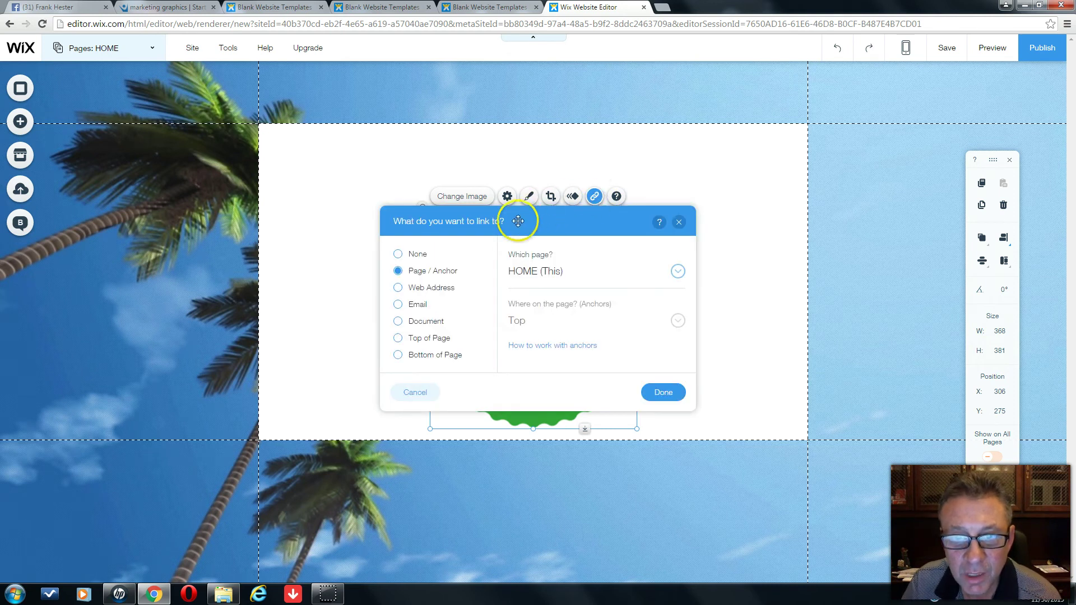
left_click(399, 289)
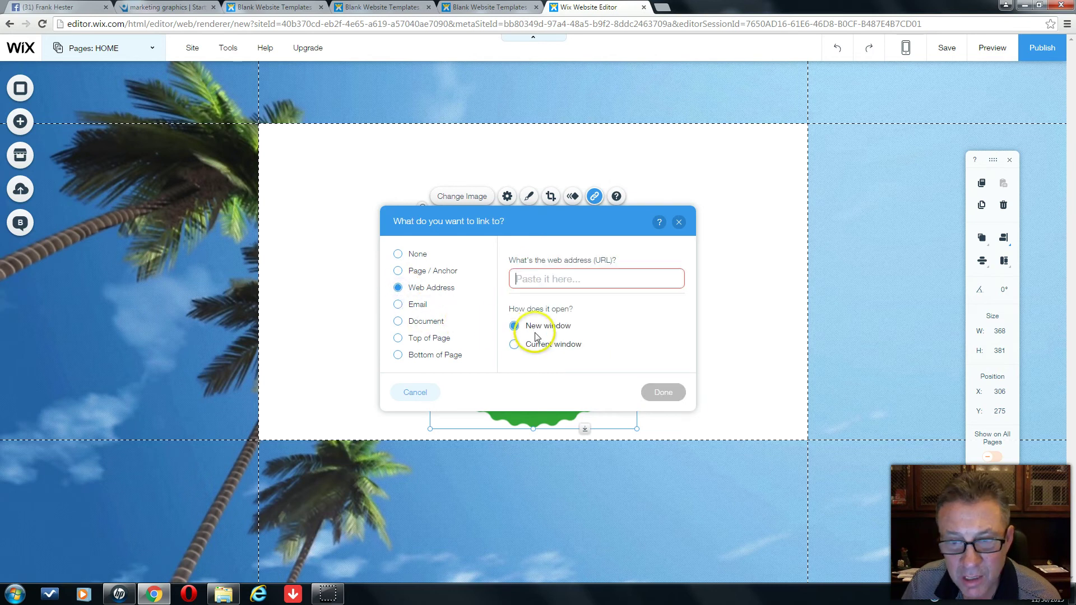
left_click(546, 286)
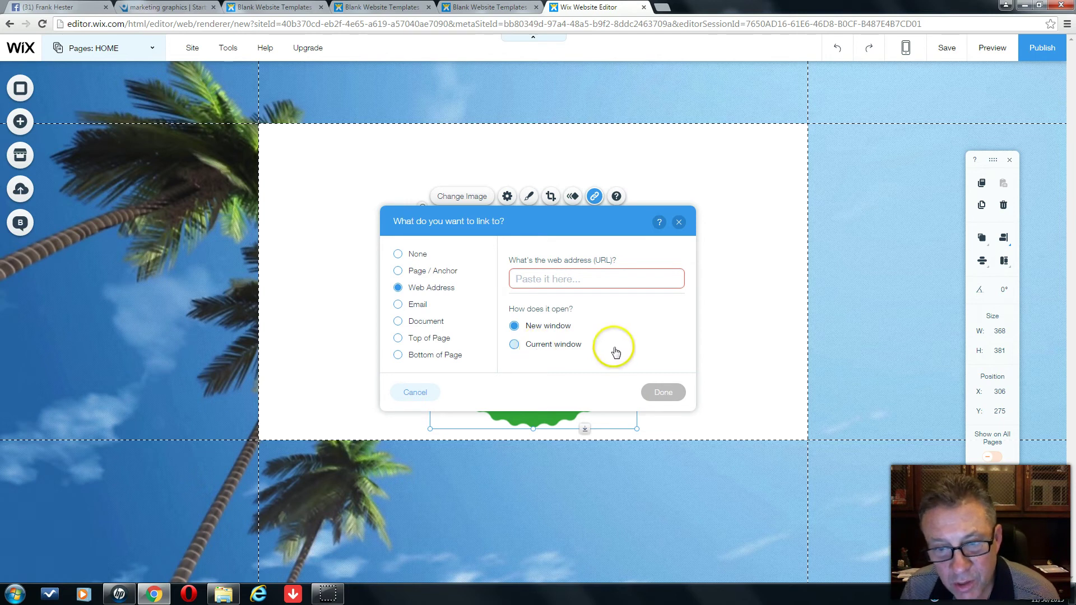
- Switch to the 2SL site and copy the main affiliate URL from its Business Center page
left_click(147, 8)
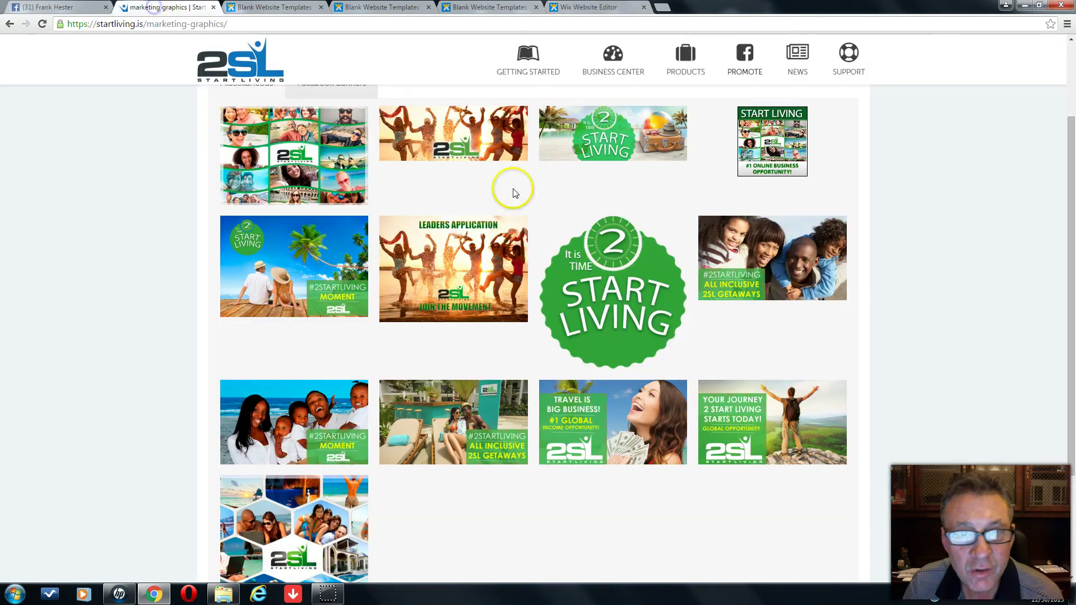
left_click(632, 62)
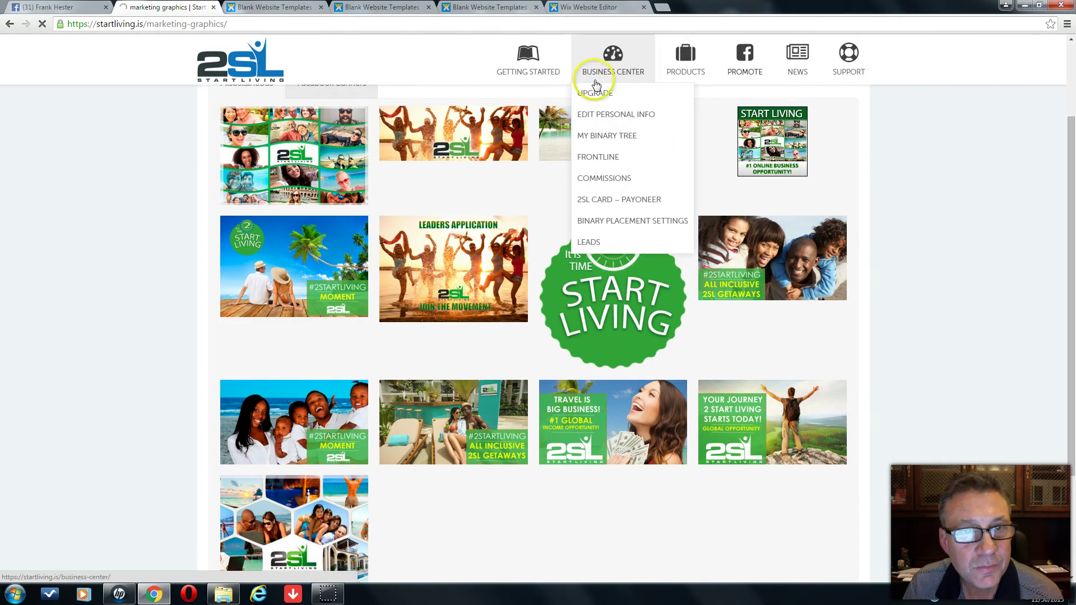
scroll(420, 283, "down", 4)
scroll(409, 300, "down", 3)
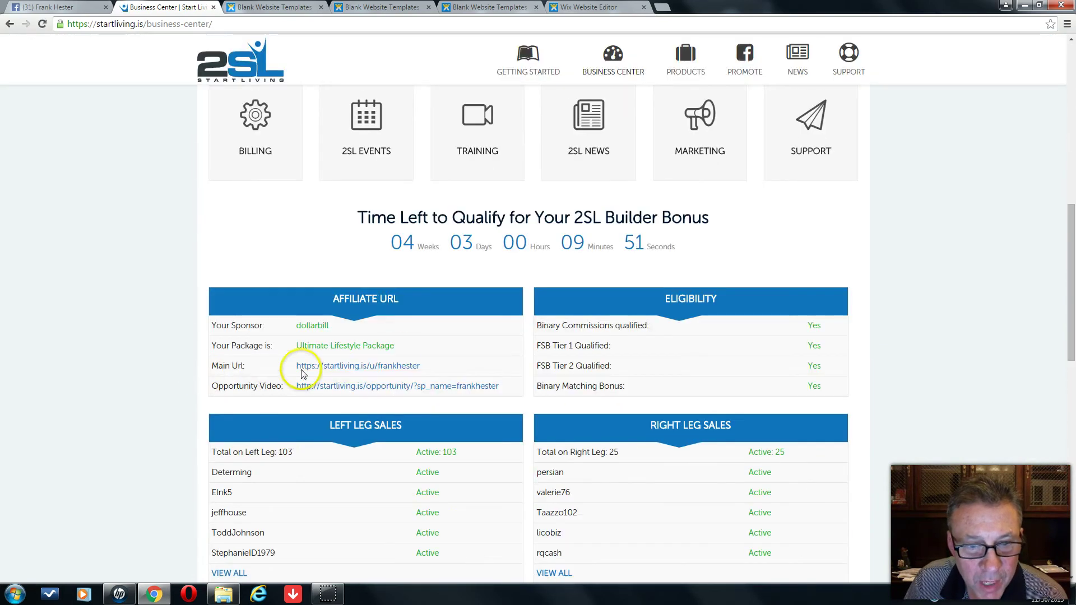
left_click_drag(427, 366, 314, 372)
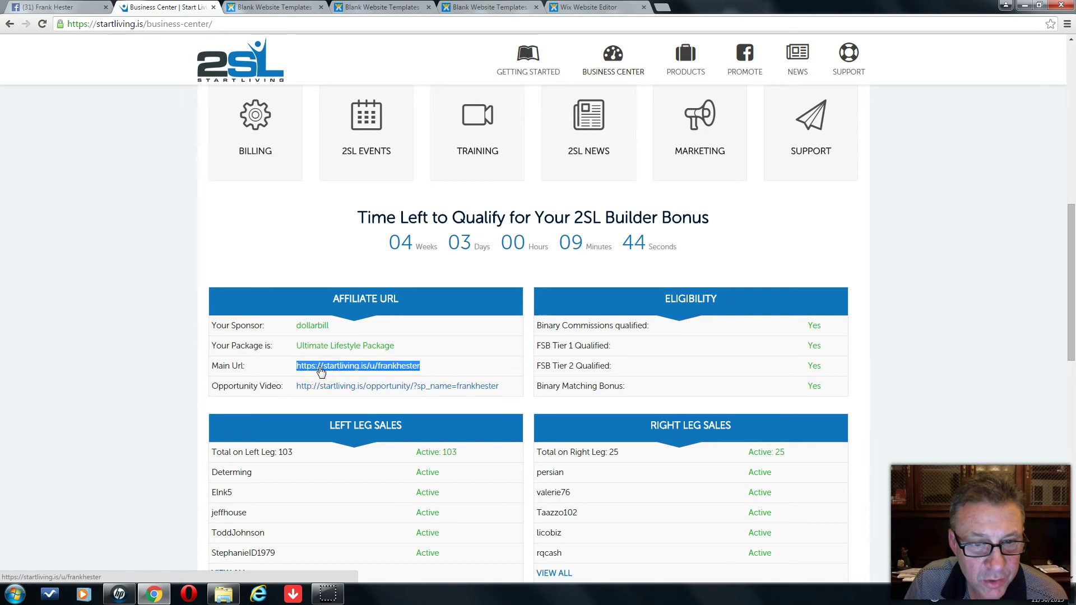
left_click(330, 371)
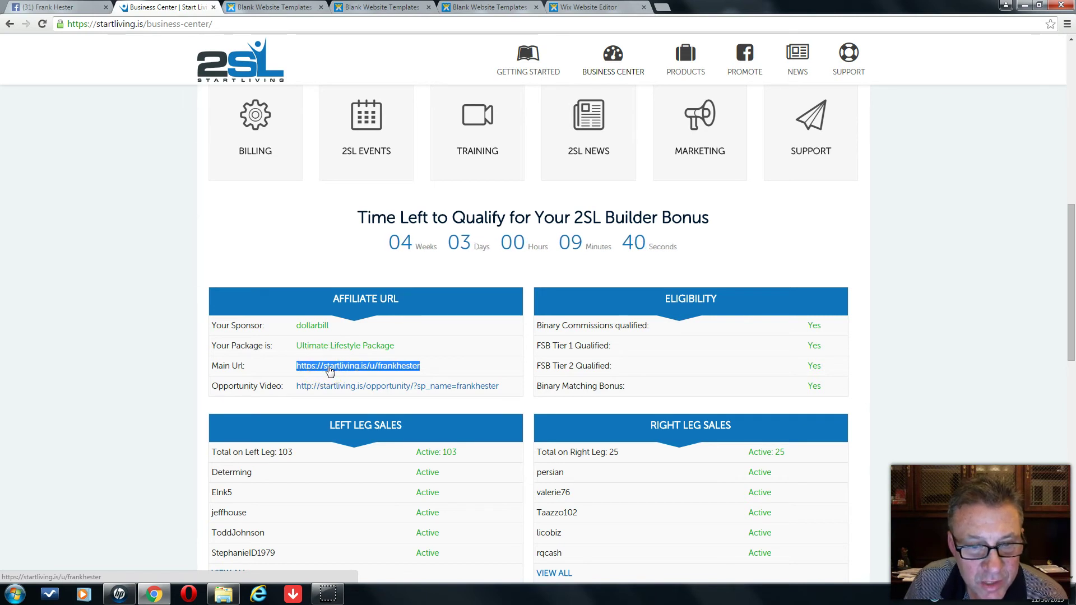
right_click(329, 370)
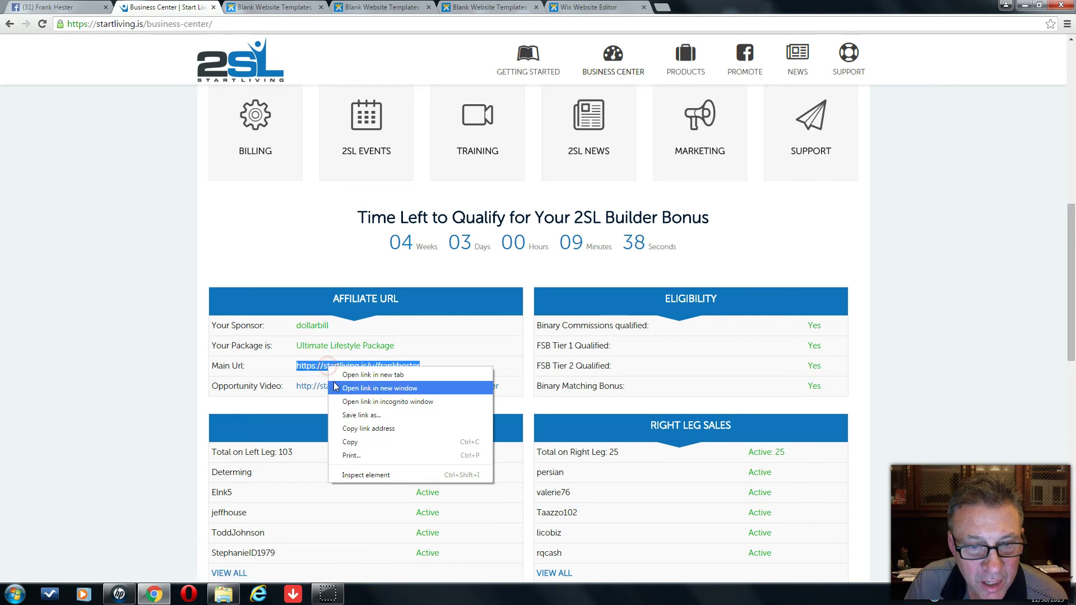
left_click(351, 443)
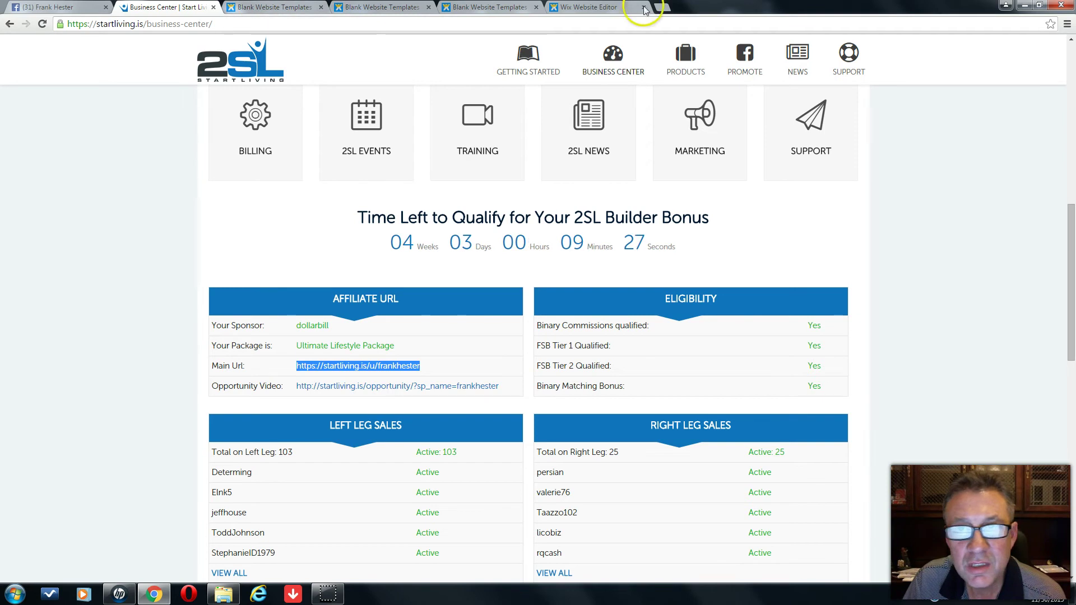
- Return to the Wix editor, paste the affiliate URL as the badge's link opening in a new window, and apply it
left_click(574, 7)
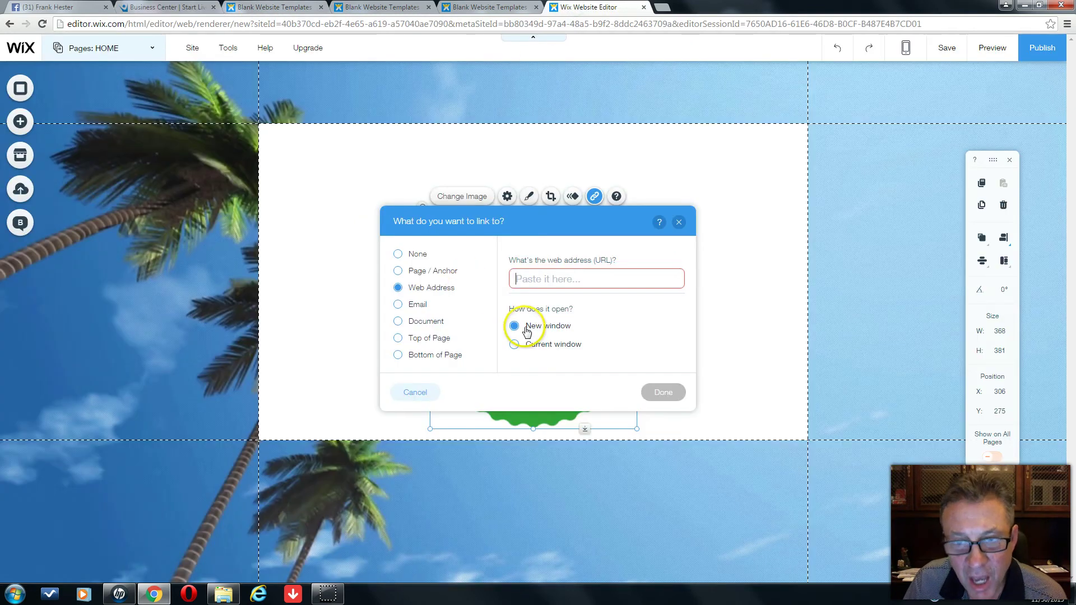
right_click(532, 282)
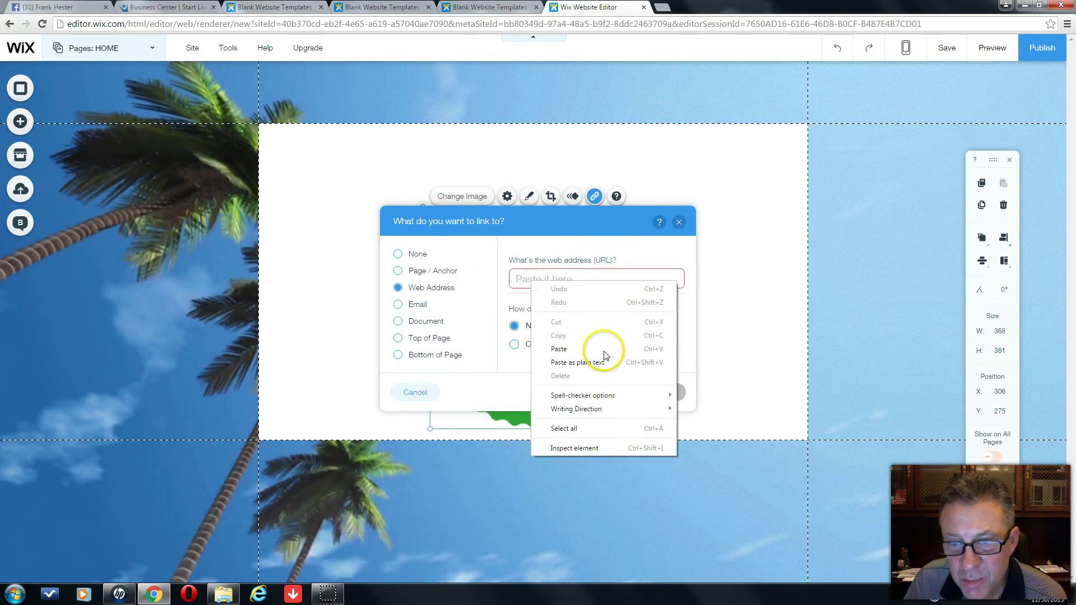
left_click(571, 349)
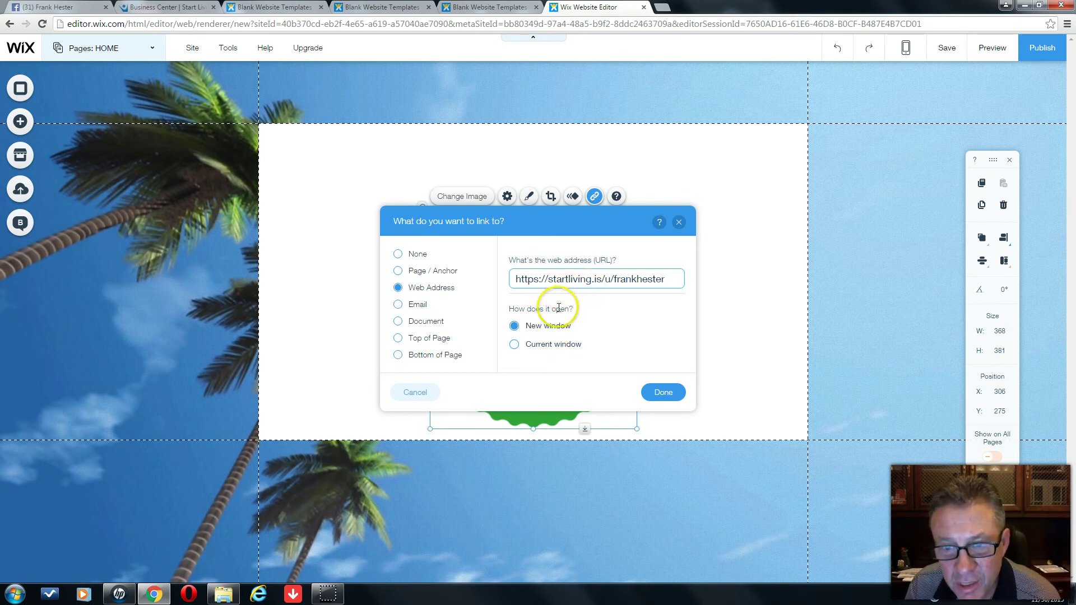
left_click(668, 393)
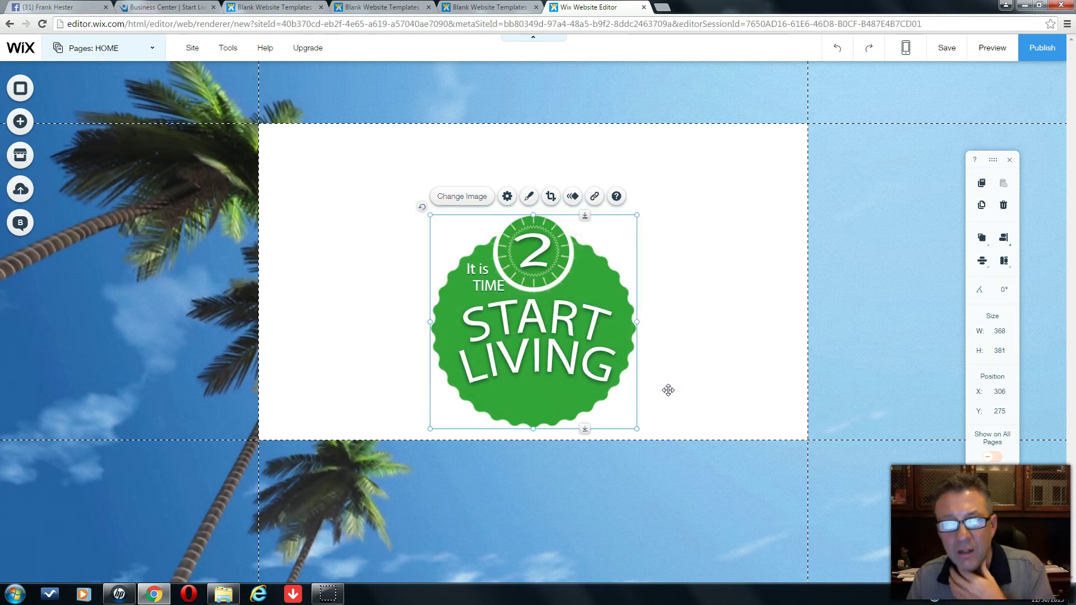
left_click(693, 350)
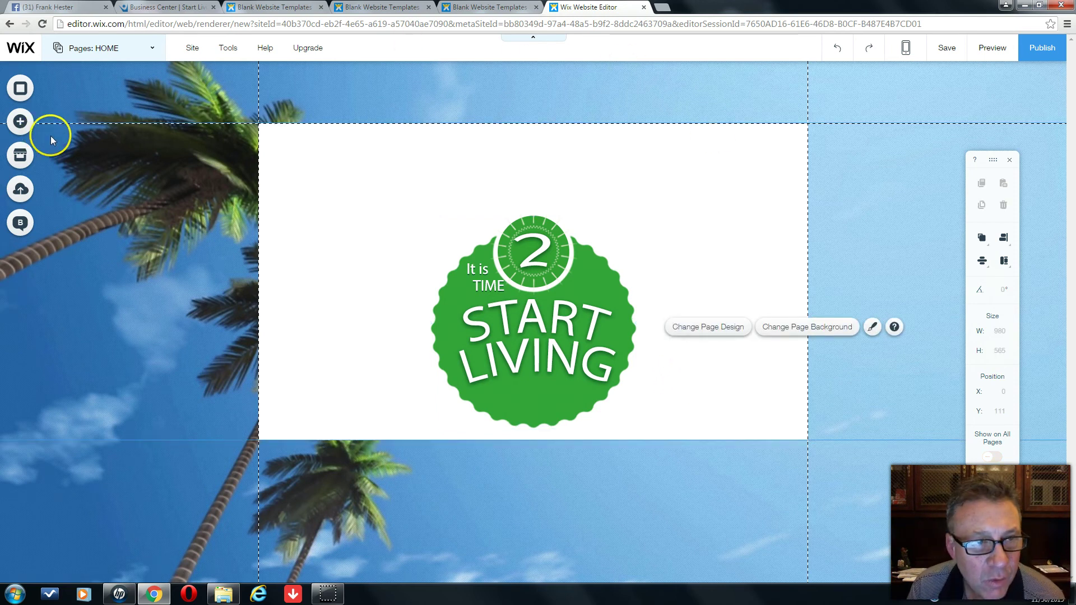
- Add a themed Page Title text element to the page over the badge image
left_click(20, 121)
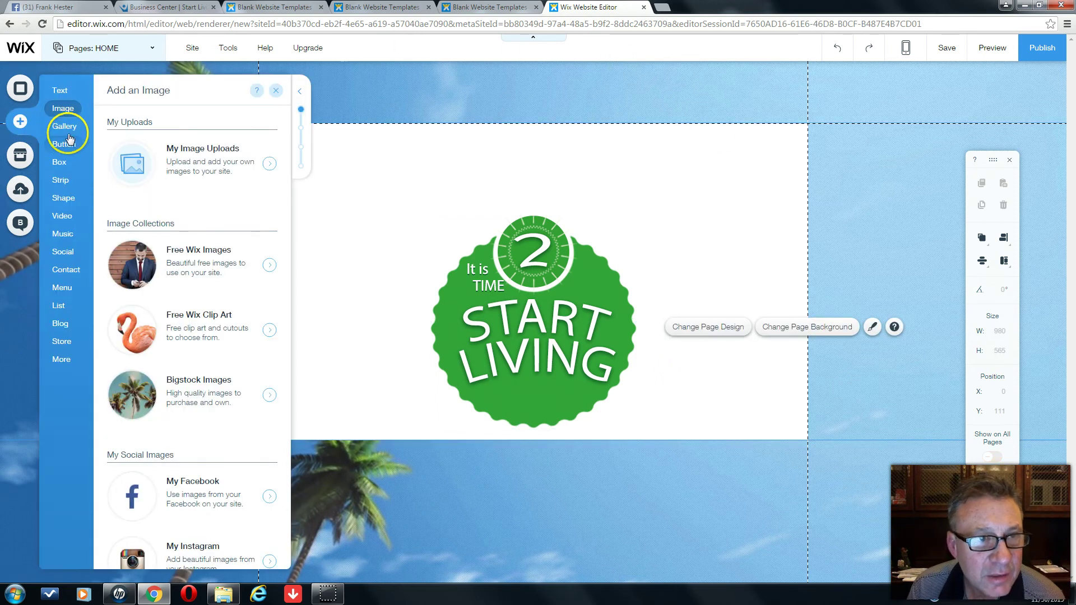
mouse_move(59, 90)
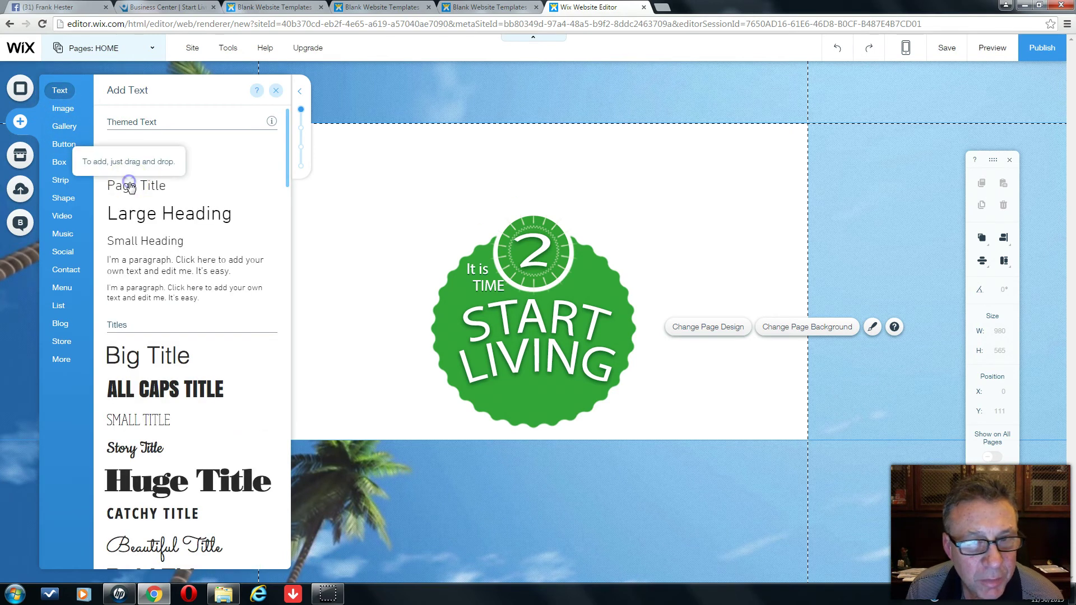
left_click_drag(130, 186, 454, 312)
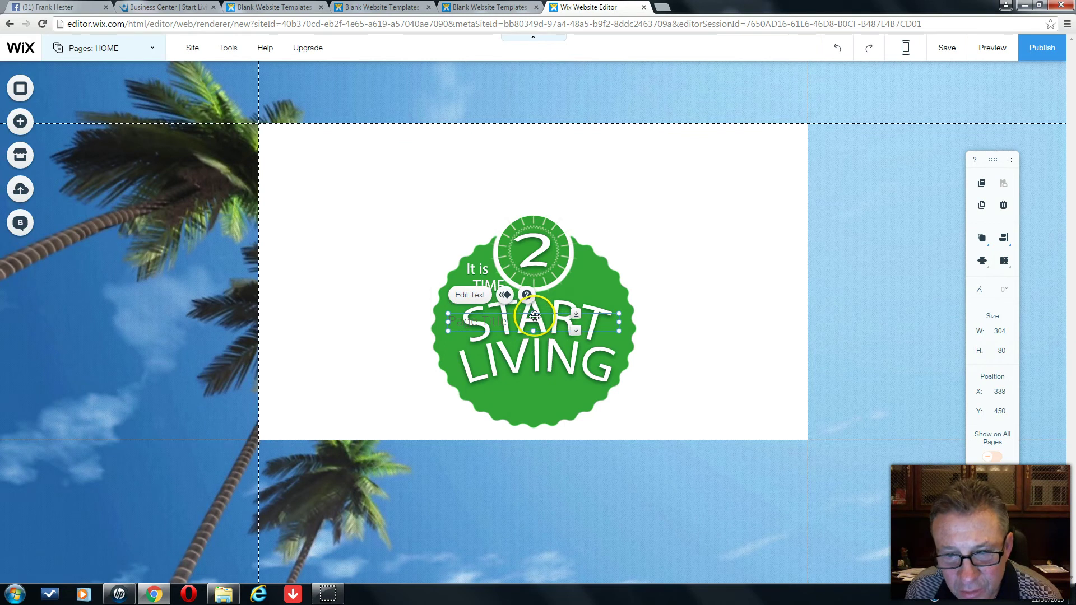
- Reposition and resize the page title box above the badge to about 411 px wide and 94 px high
left_click_drag(534, 315, 532, 183)
left_click_drag(533, 331, 533, 298)
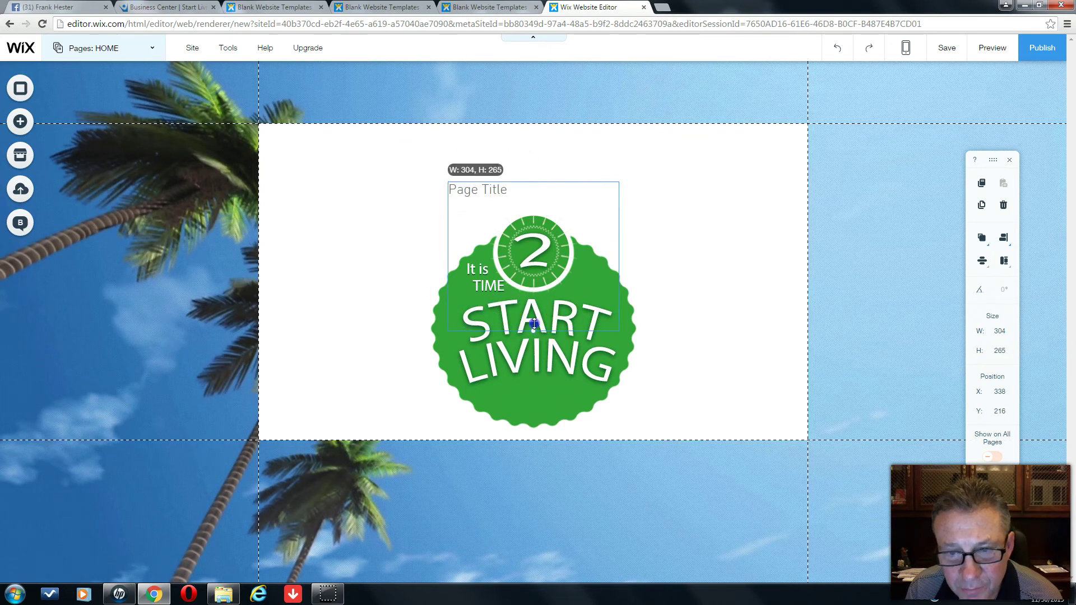
left_click_drag(535, 227, 534, 156)
left_click(452, 186)
left_click_drag(448, 181, 415, 181)
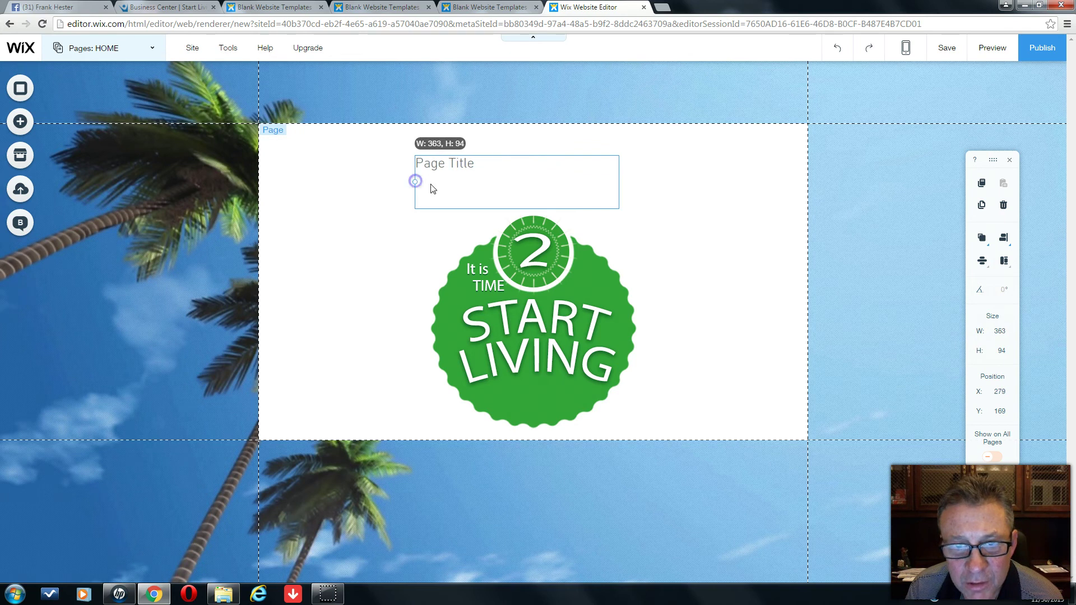
left_click_drag(621, 182, 643, 185)
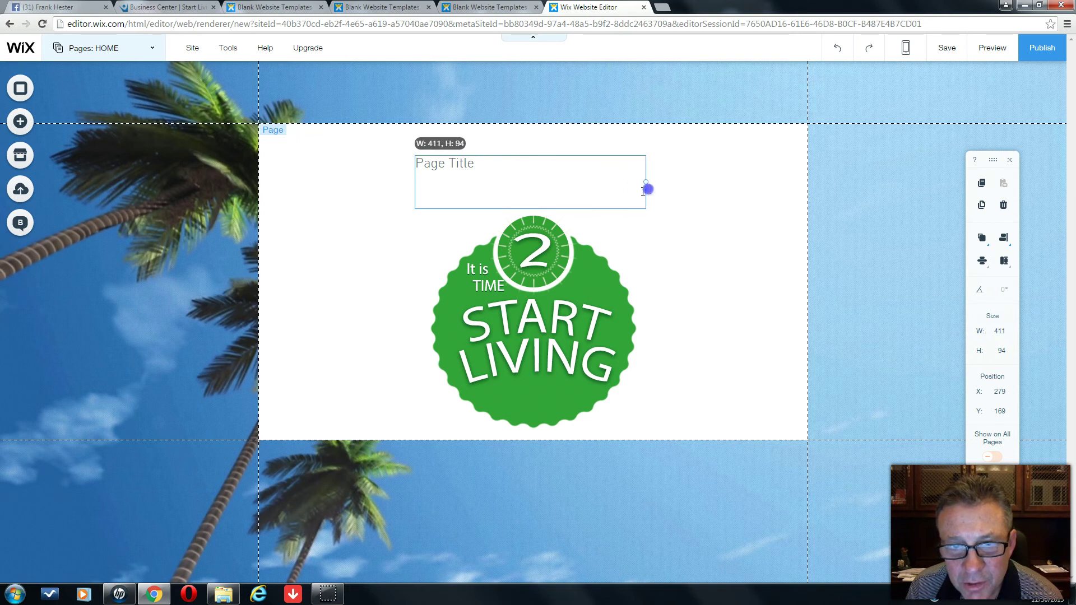
left_click_drag(648, 189, 648, 189)
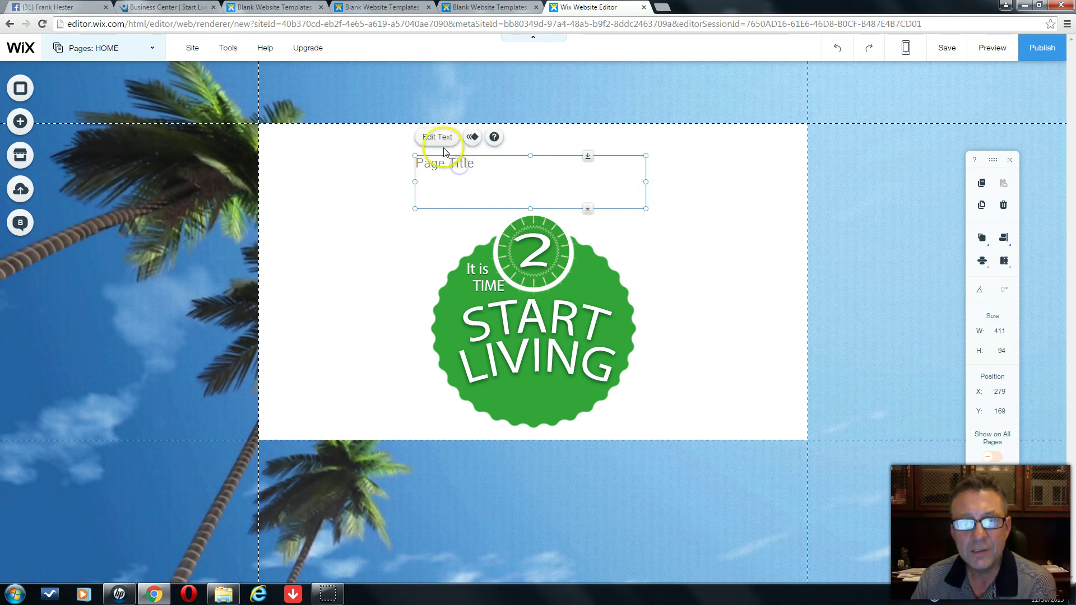
- Replace the page title placeholder with "CLICK THE 2 START LIVING PICTURE FOR DETAILS..."
left_click(473, 166)
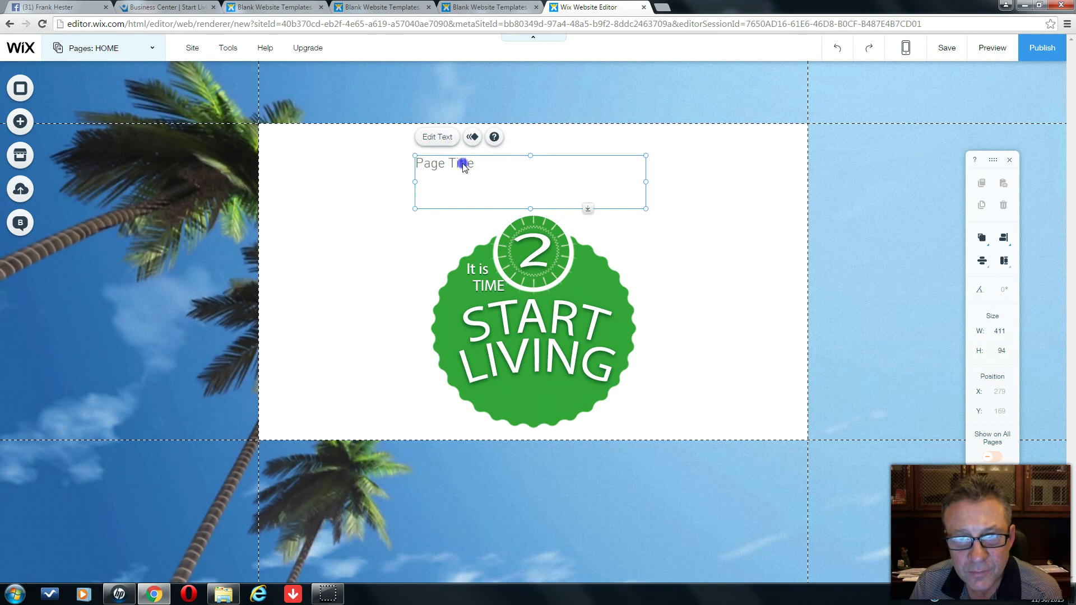
left_click(499, 173)
left_click_drag(471, 165, 420, 167)
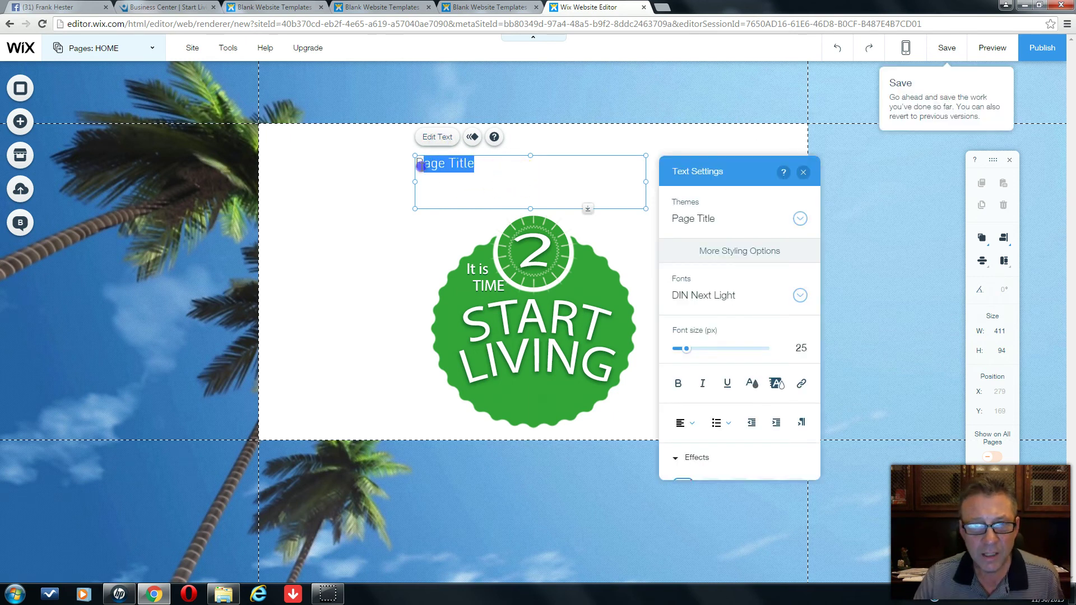
left_click(480, 173)
triple_click(443, 166)
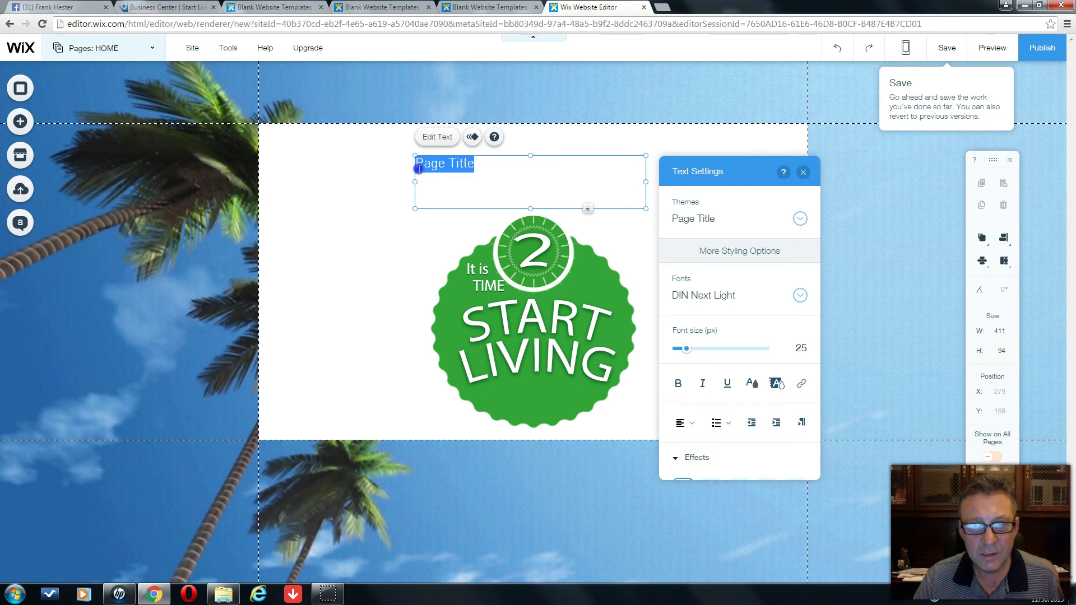
type("C")
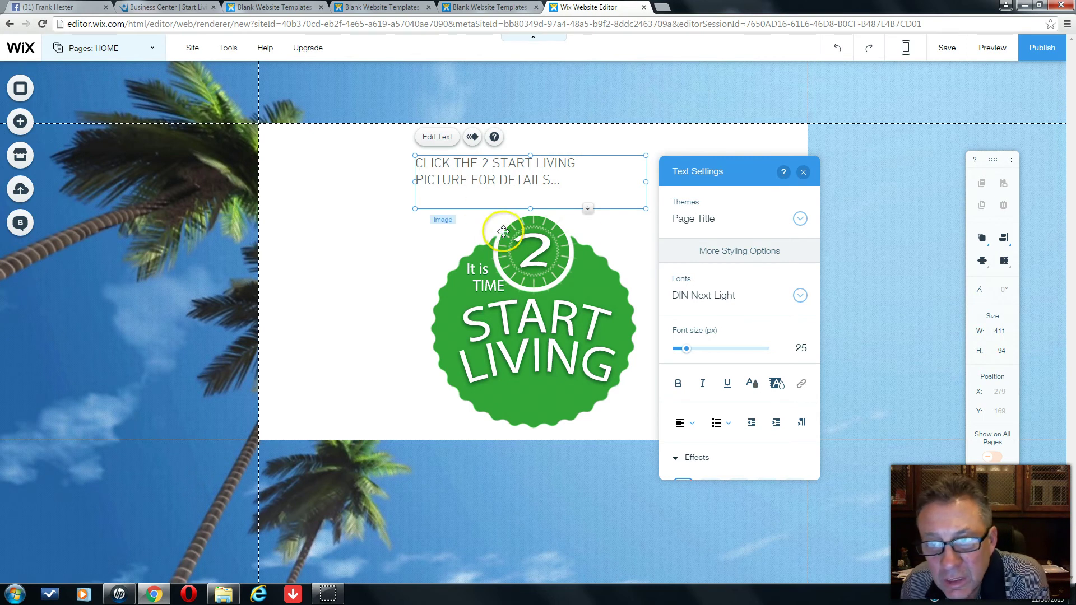
- Select the whole title text and set its font to Helvetica Bold after trying Jockey One
left_click(556, 180)
left_click_drag(556, 180, 424, 163)
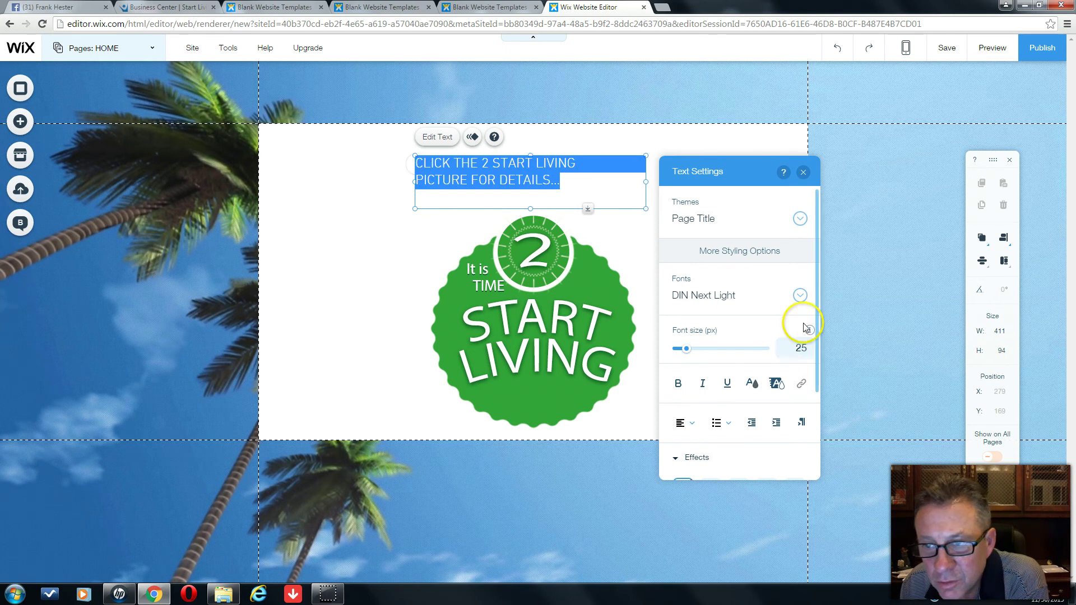
left_click(800, 296)
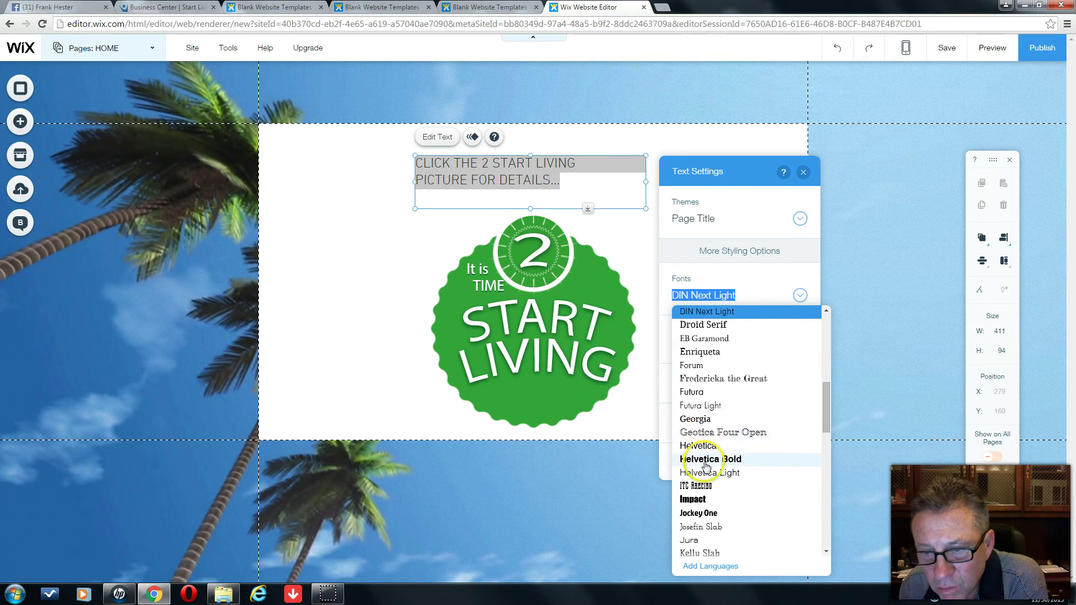
left_click(704, 515)
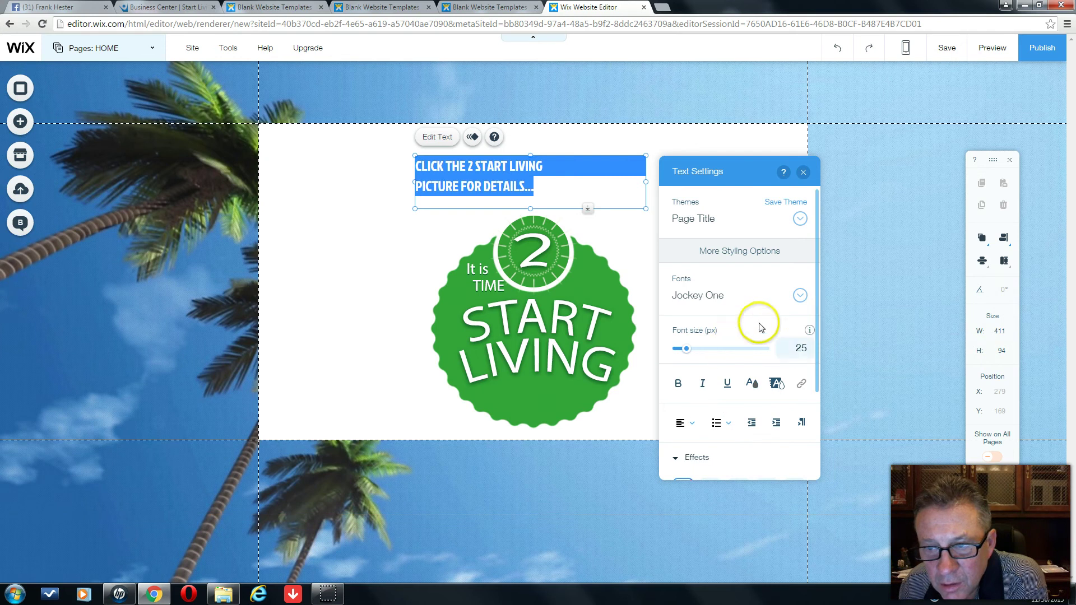
left_click(802, 296)
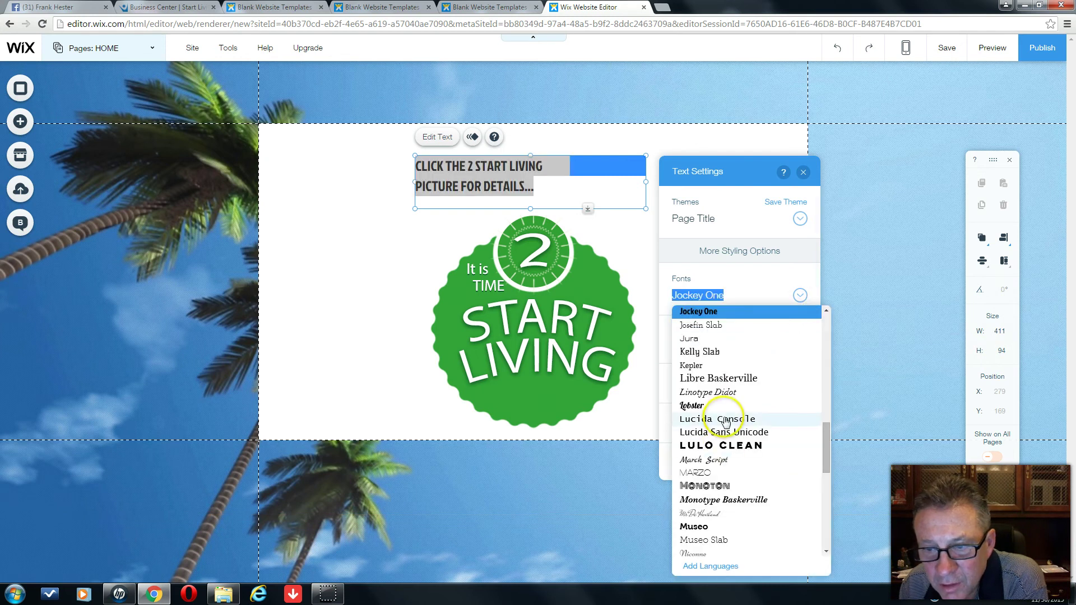
scroll(724, 424, "up", 2)
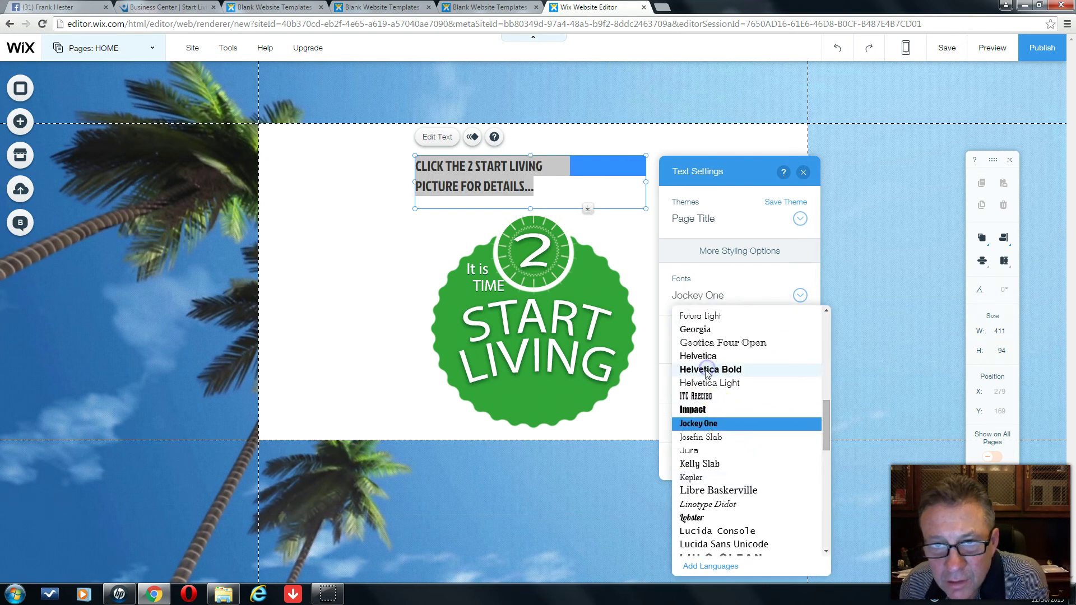
left_click(707, 370)
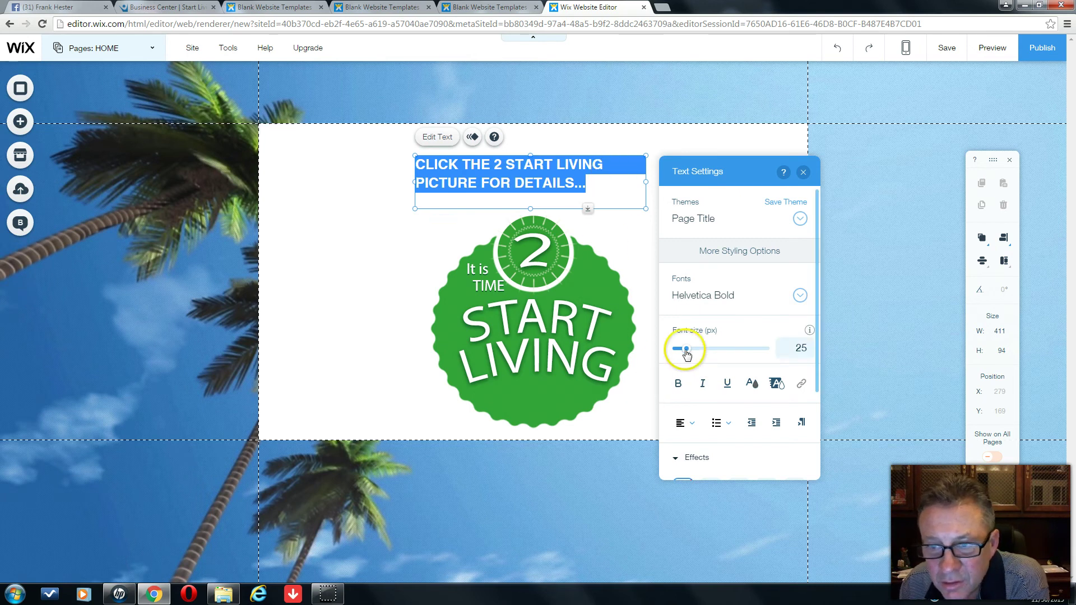
- Set the title's font size to 34 px
left_click_drag(686, 353, 695, 348)
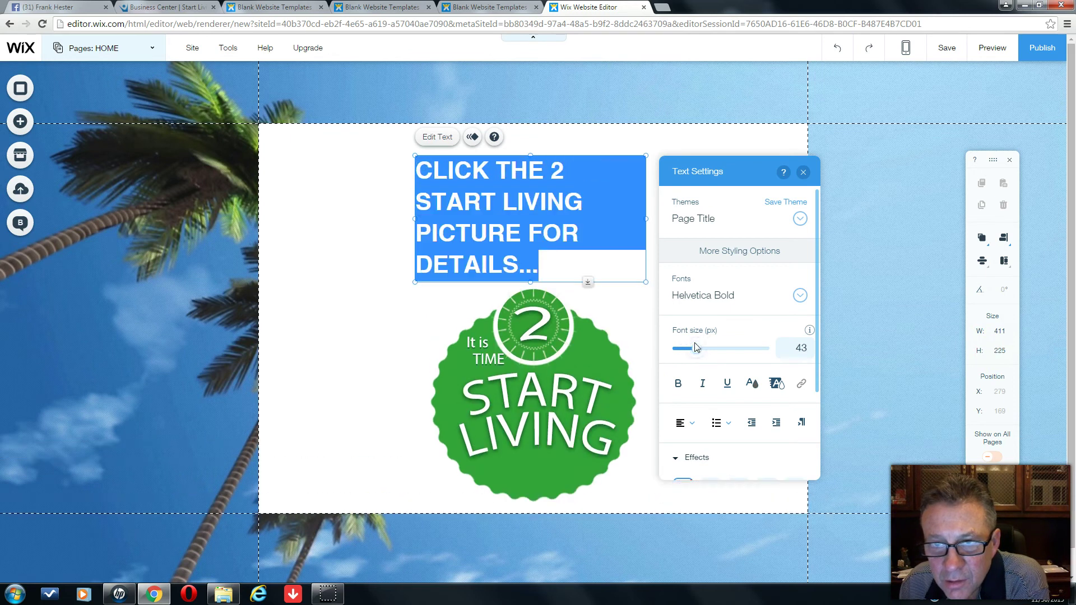
left_click(691, 346)
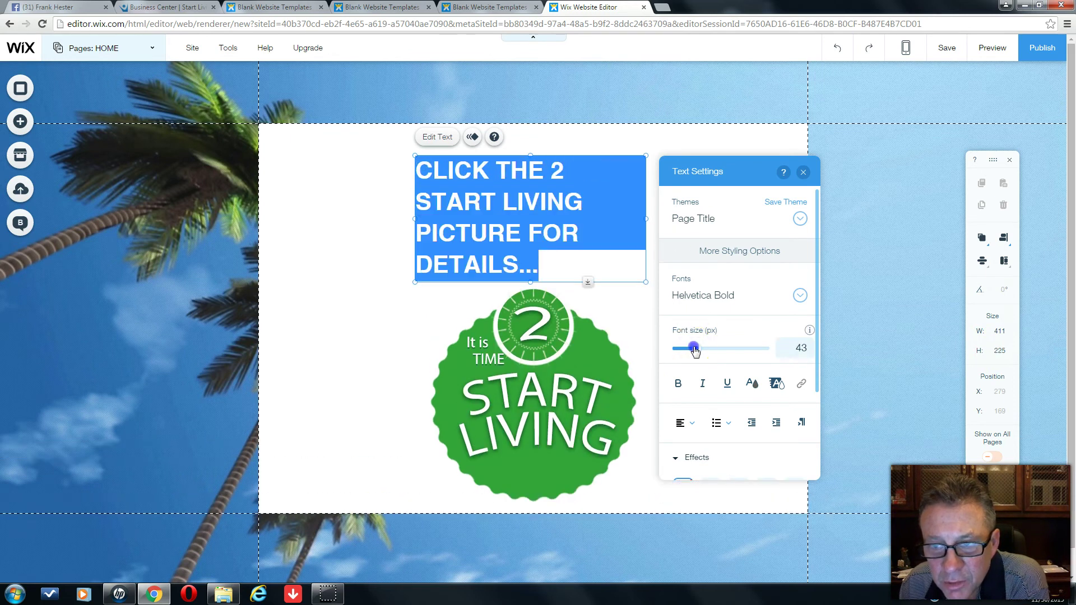
key("Left")
key("Left")
key("Left")
key("Left")
key("Left")
key("Left")
key("Left")
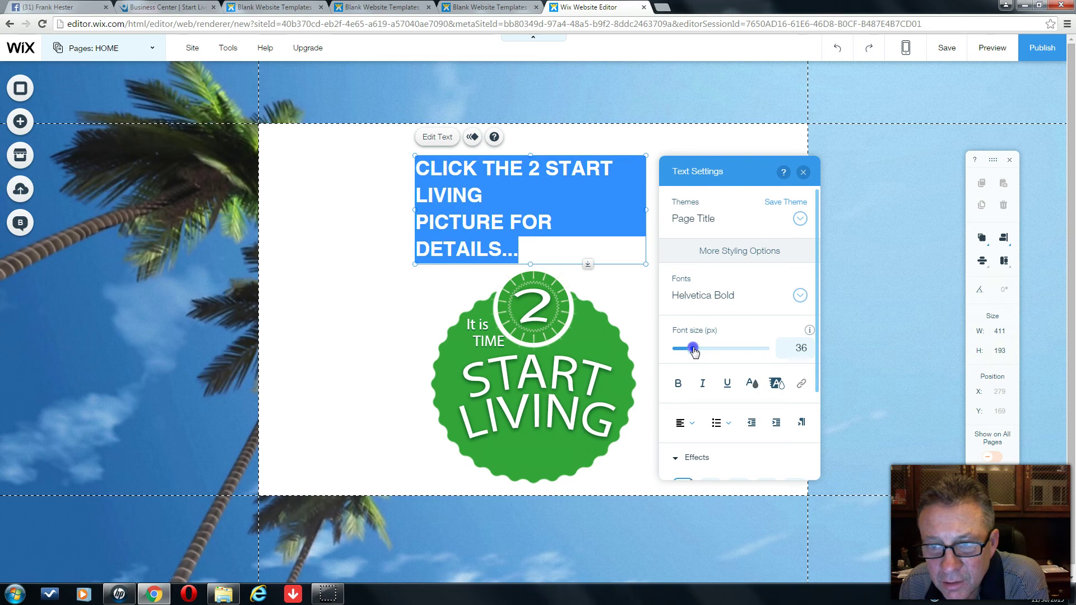
key("Left")
key("Left")
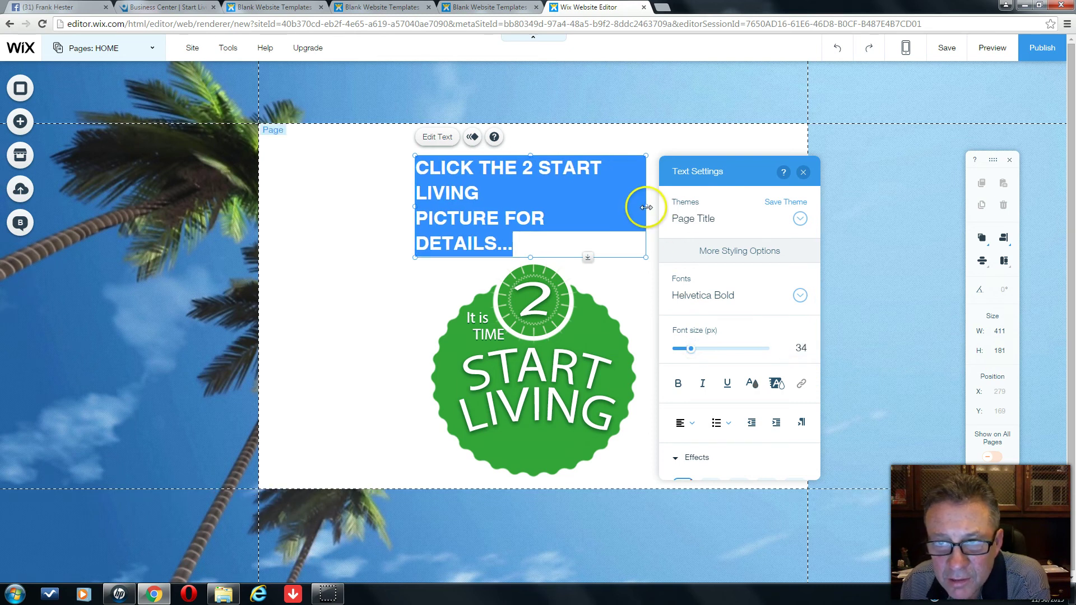
- Widen the title box to about 458 px and lower its upper edge to make it about 103 px high
left_click_drag(646, 207, 655, 210)
left_click_drag(413, 207, 409, 207)
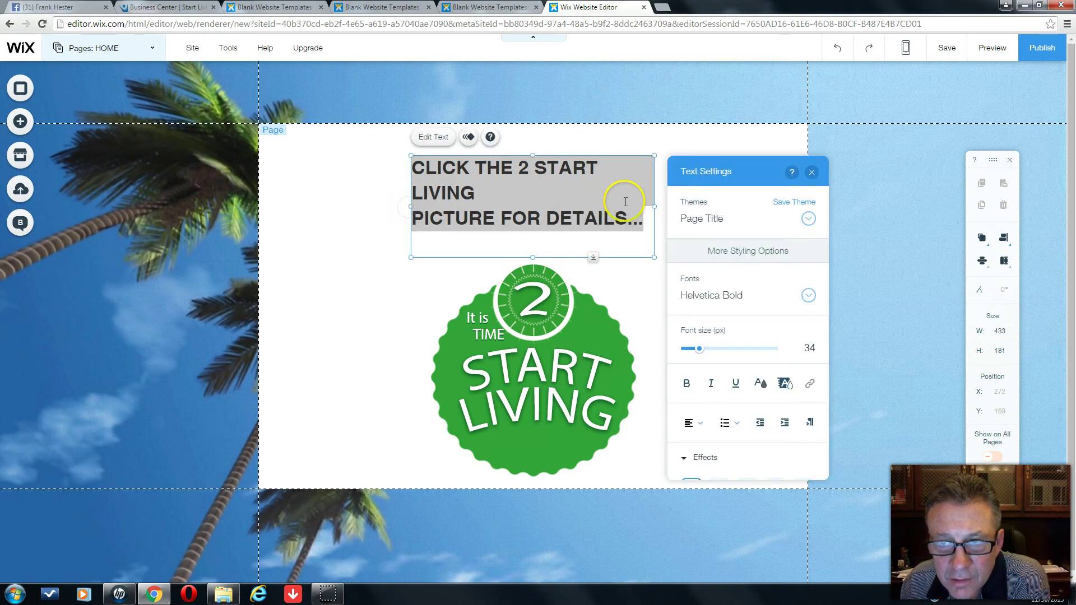
left_click_drag(655, 206, 655, 206)
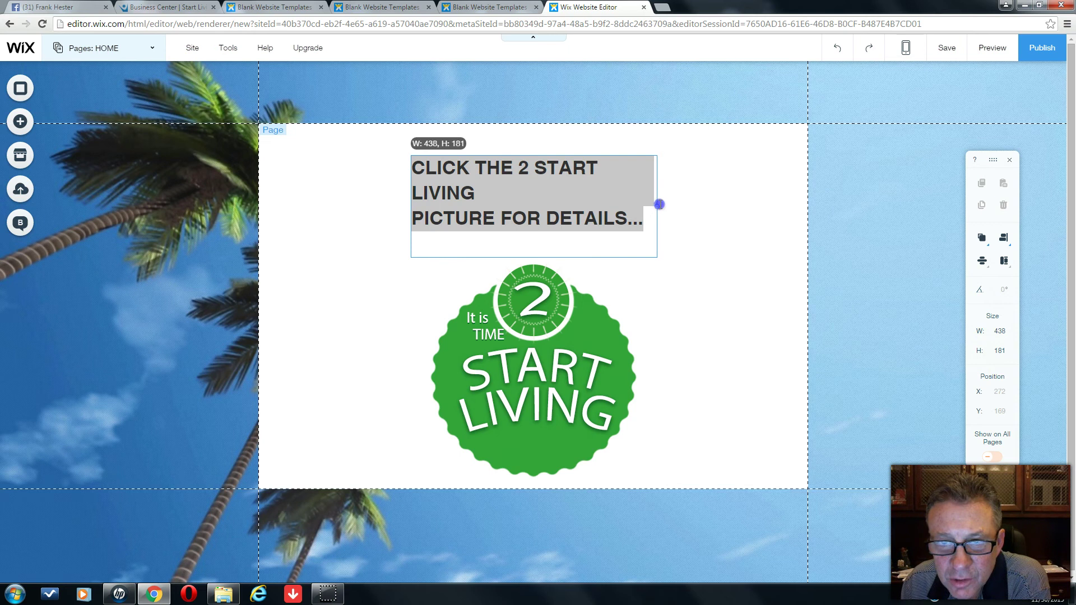
left_click_drag(620, 210, 621, 210)
left_click_drag(409, 206, 407, 205)
left_click_drag(659, 208, 601, 210)
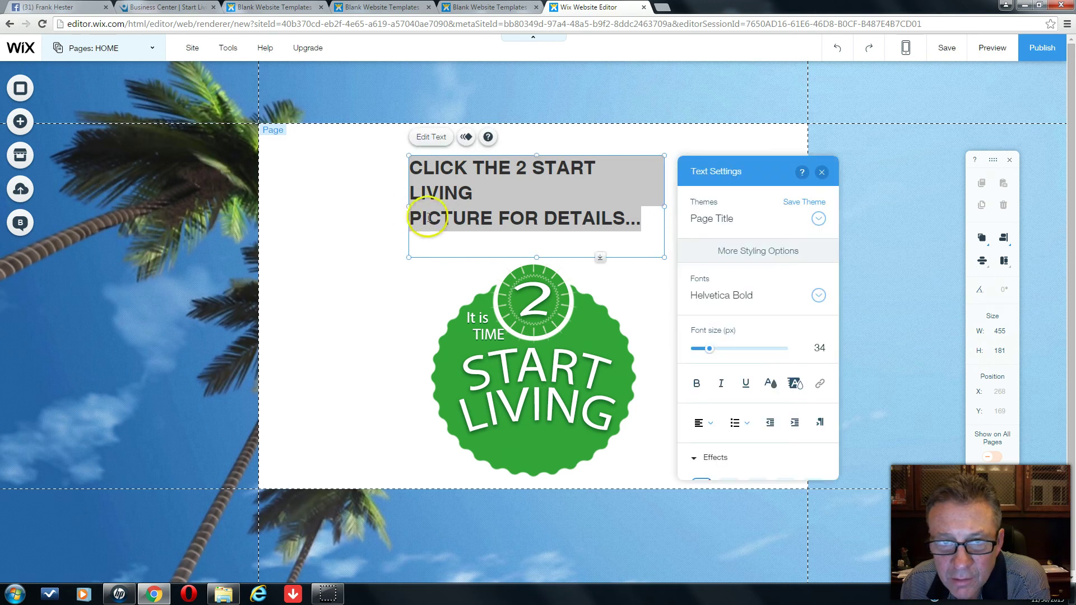
left_click_drag(410, 205, 408, 207)
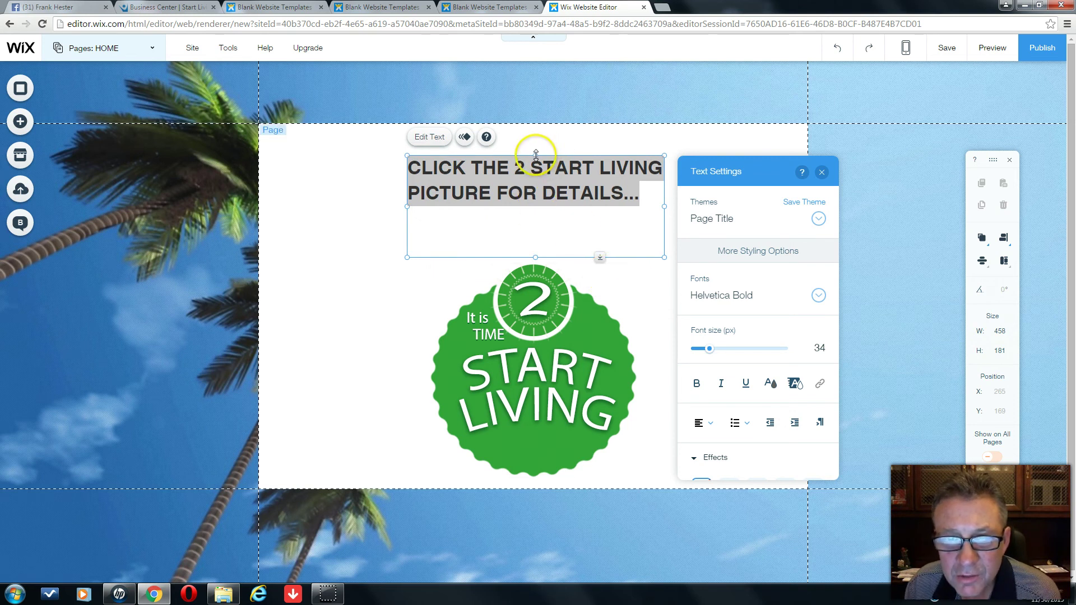
left_click_drag(536, 155, 620, 211)
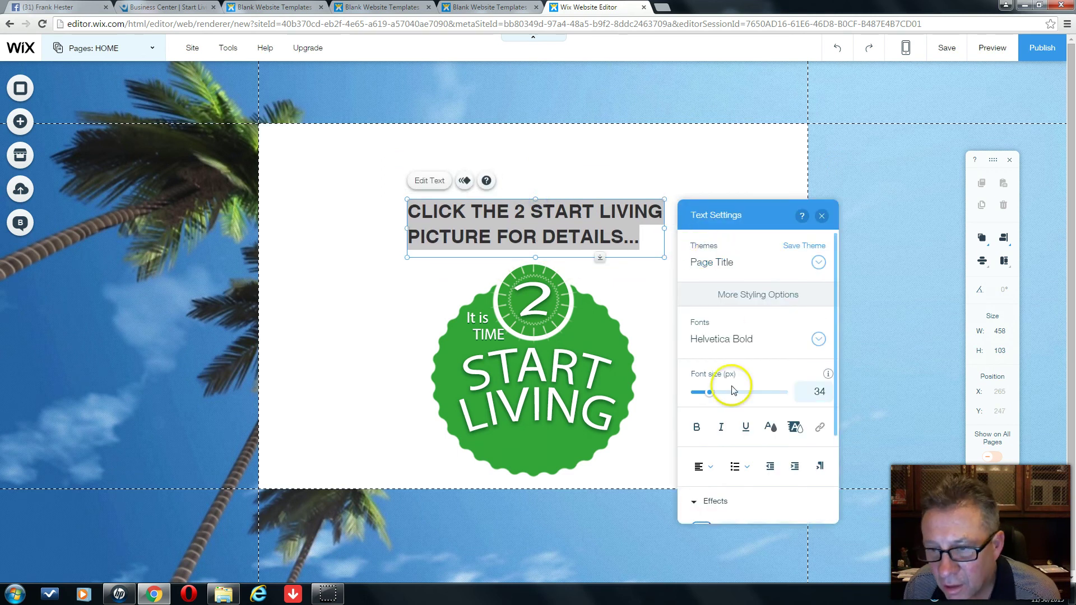
- Apply the yellow #DEC328 as the title text's highlight color and deselect the title
left_click(796, 429)
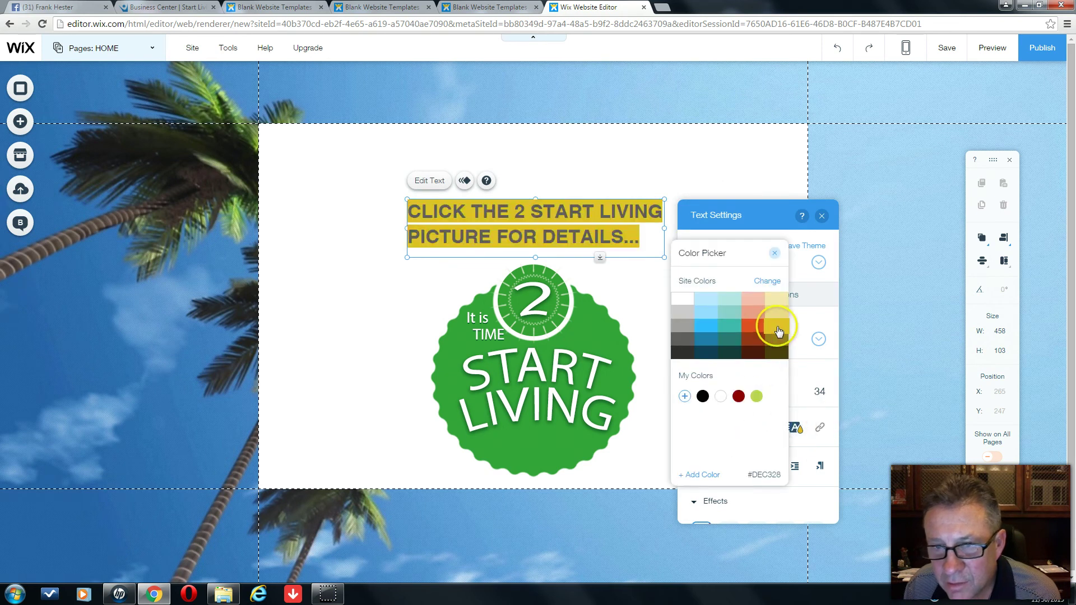
left_click(663, 152)
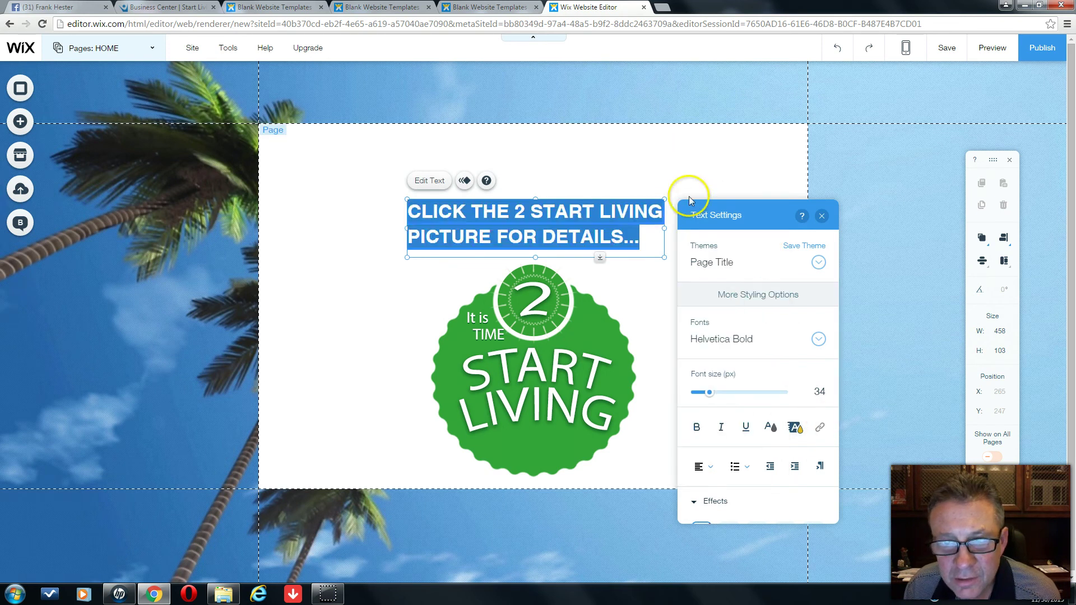
left_click(641, 288)
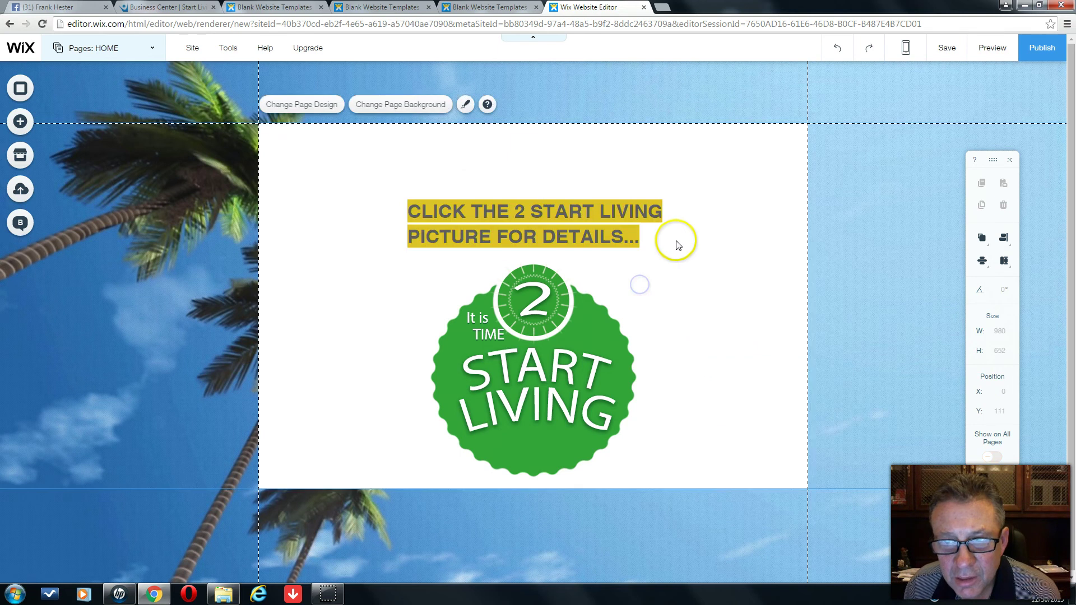
- Center-align the title text within its box and close the text settings
left_click(440, 219)
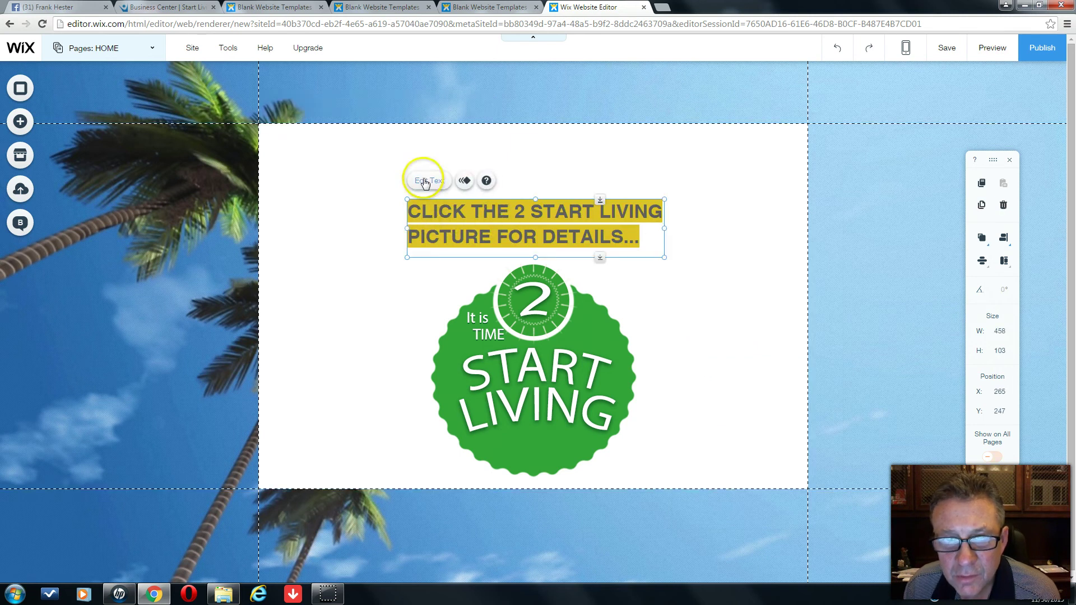
double_click(418, 217)
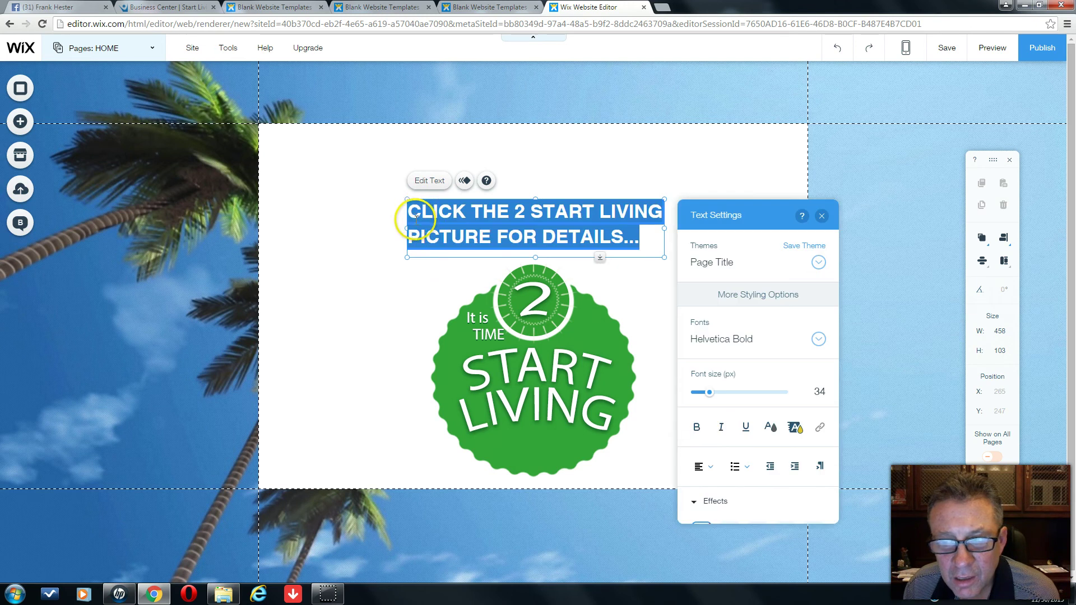
left_click(699, 469)
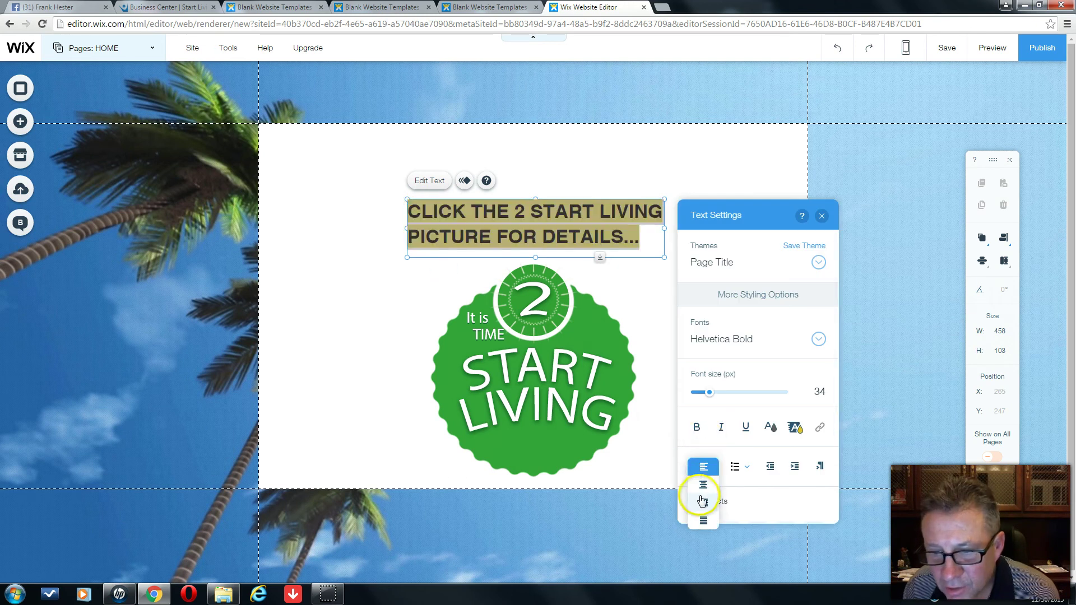
left_click(703, 485)
left_click(686, 184)
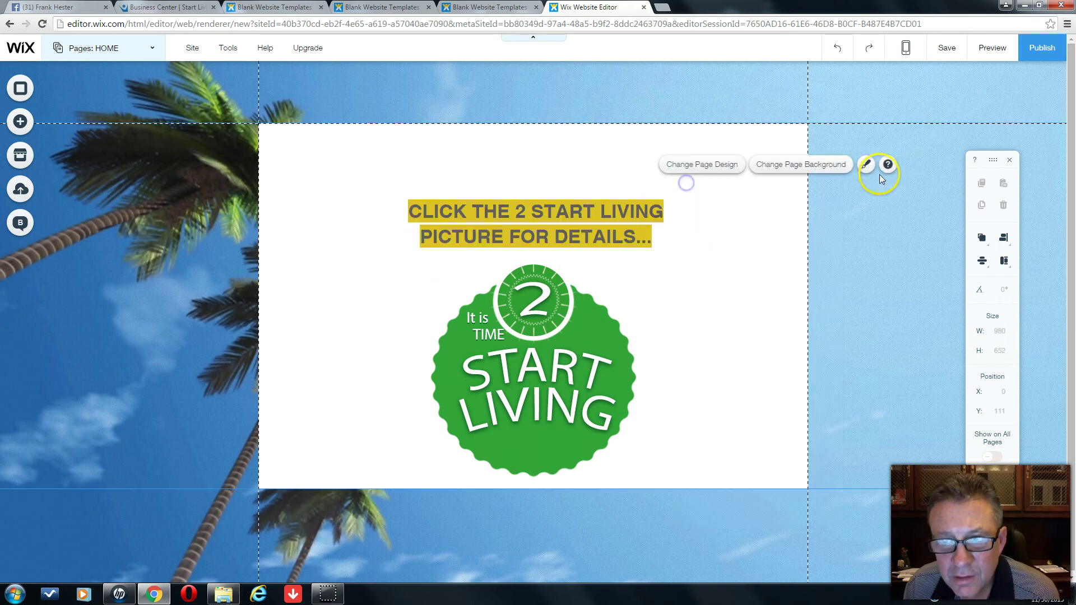
- Preview the page to check the title and badge, and return to the editor
left_click(993, 48)
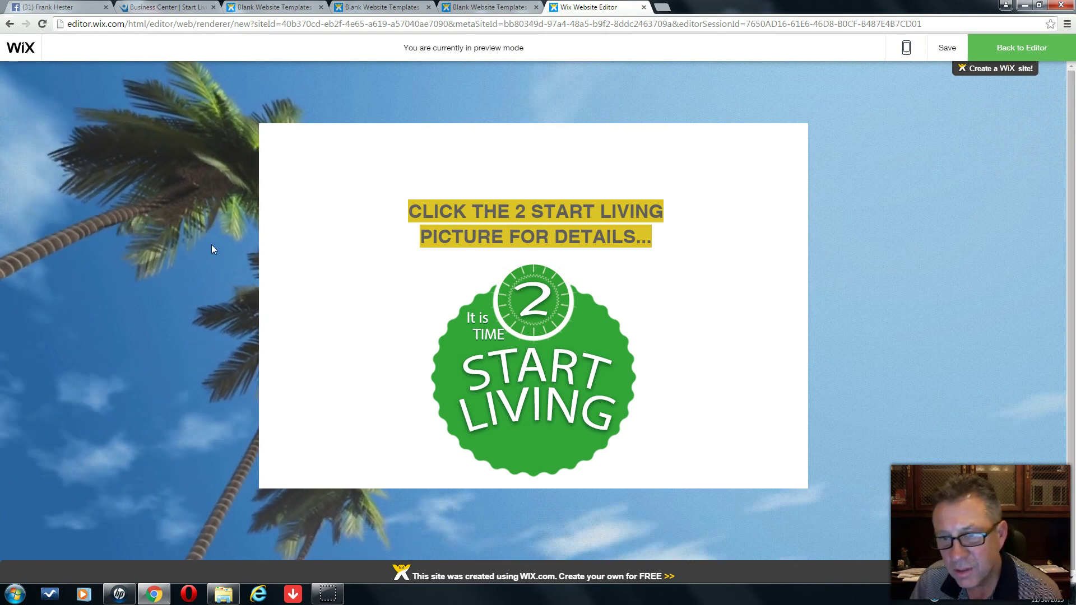
left_click(213, 173)
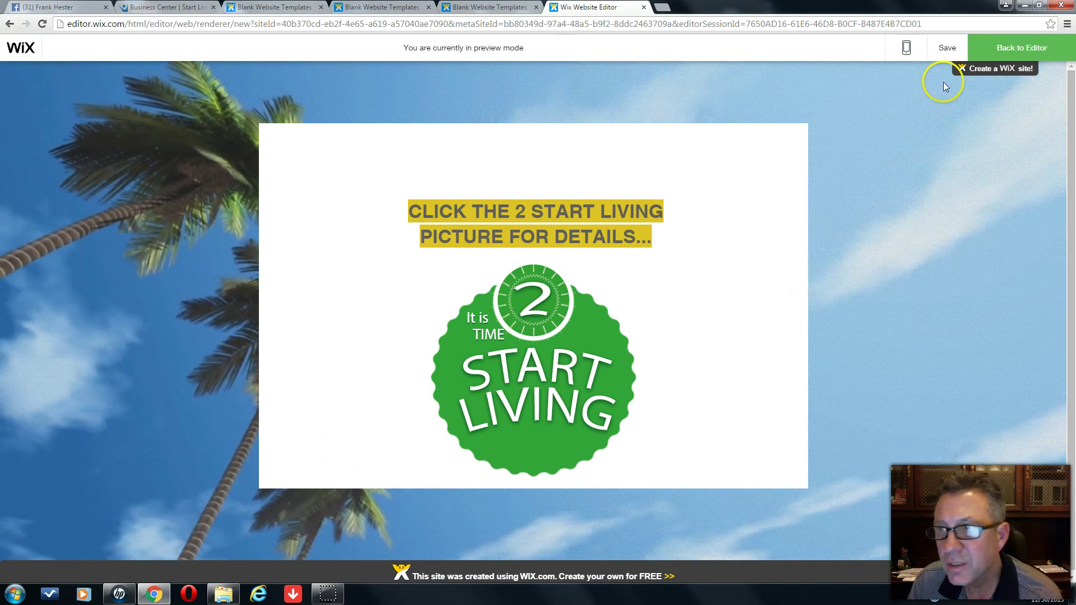
left_click(1010, 49)
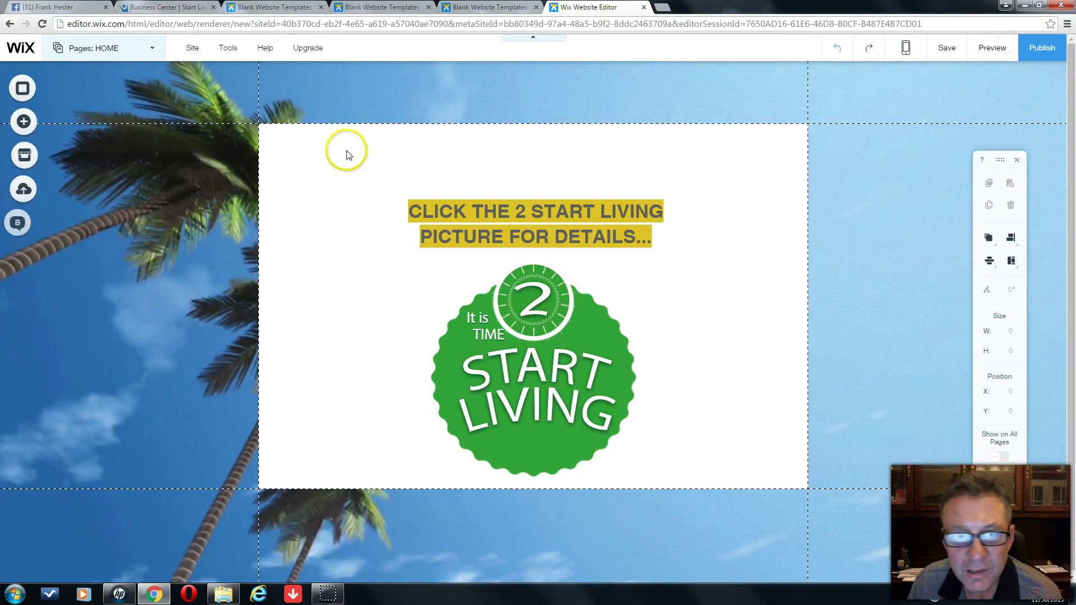
- Change the page design to No Color to remove the white page area, and check the result in preview
left_click(327, 219)
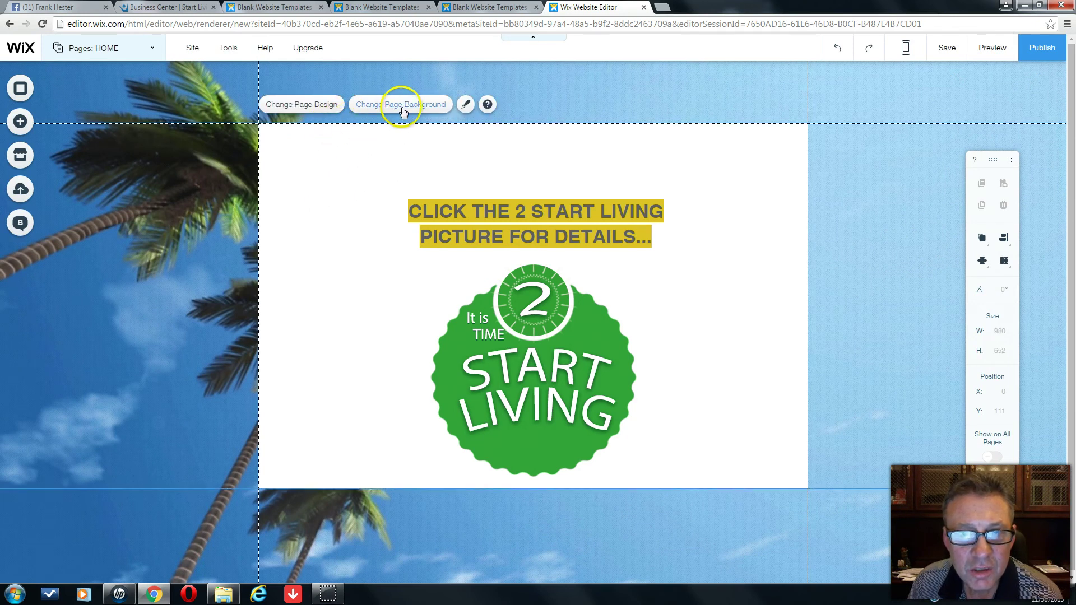
left_click(307, 106)
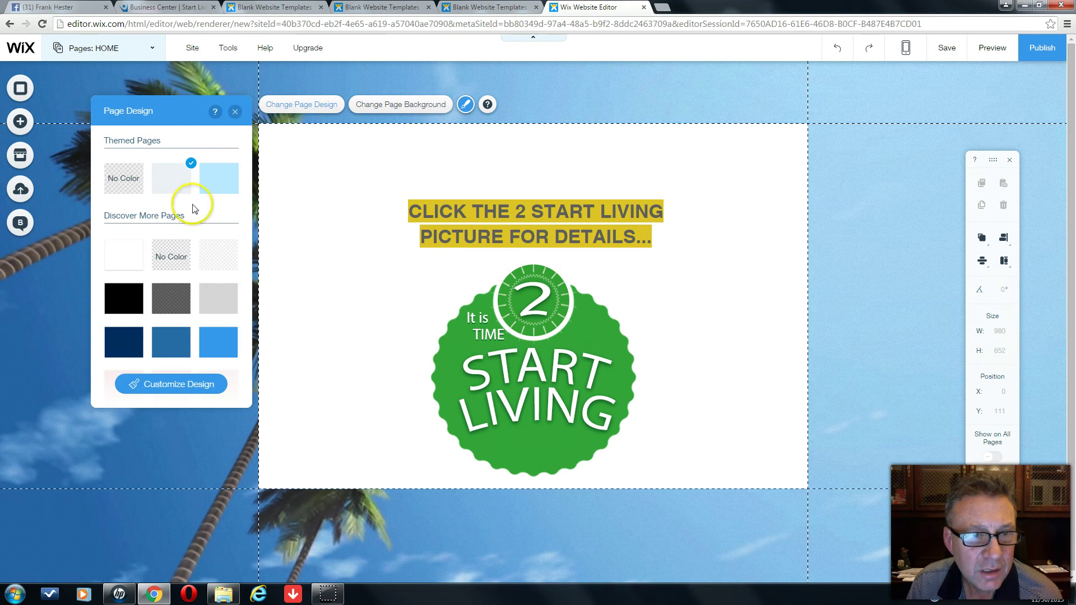
left_click(171, 264)
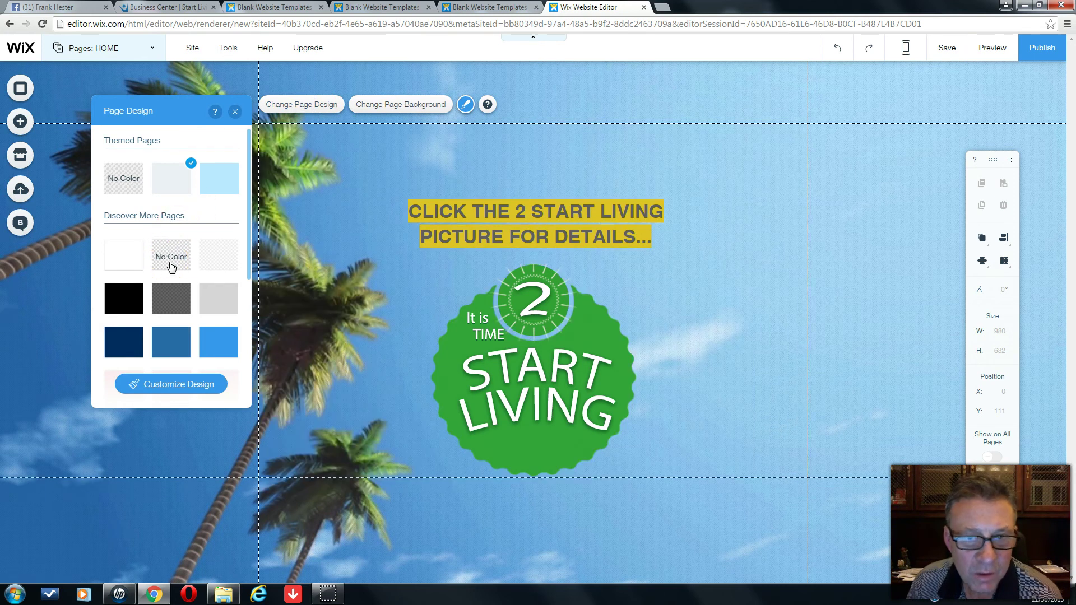
left_click(172, 265)
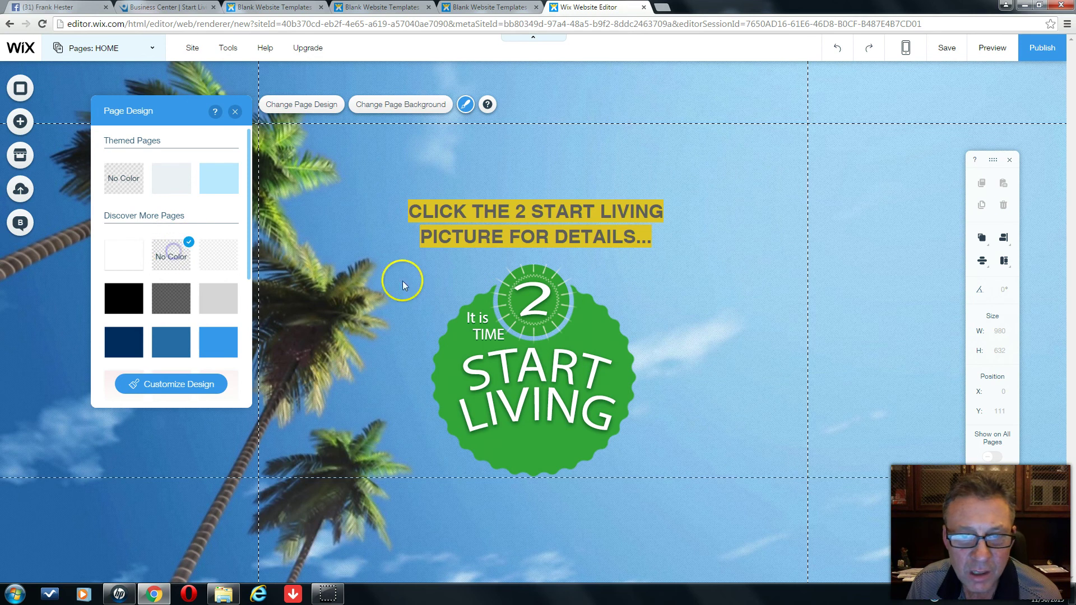
left_click(863, 284)
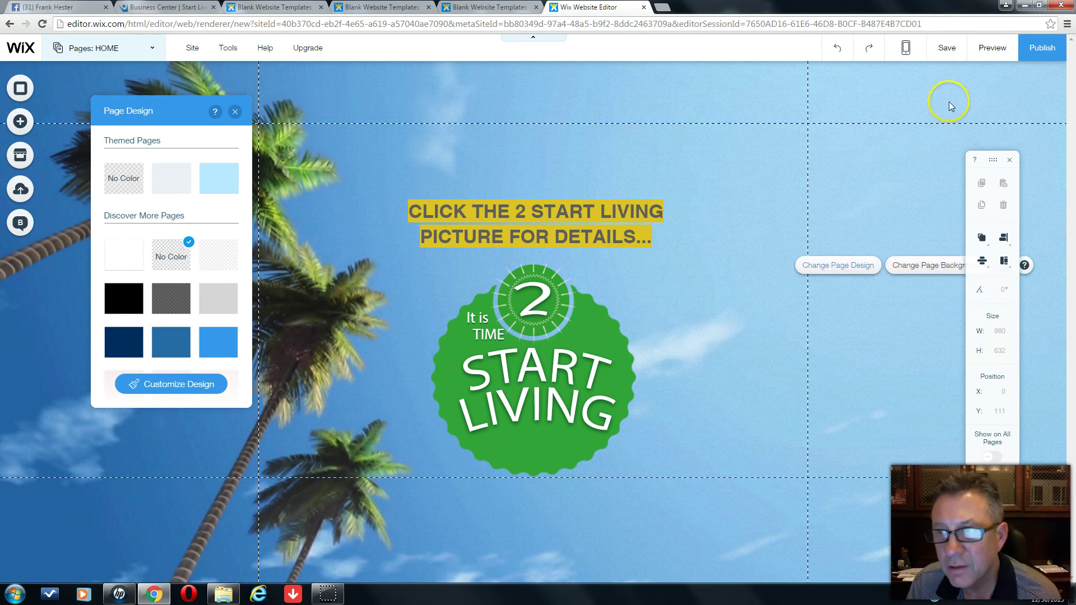
left_click(988, 50)
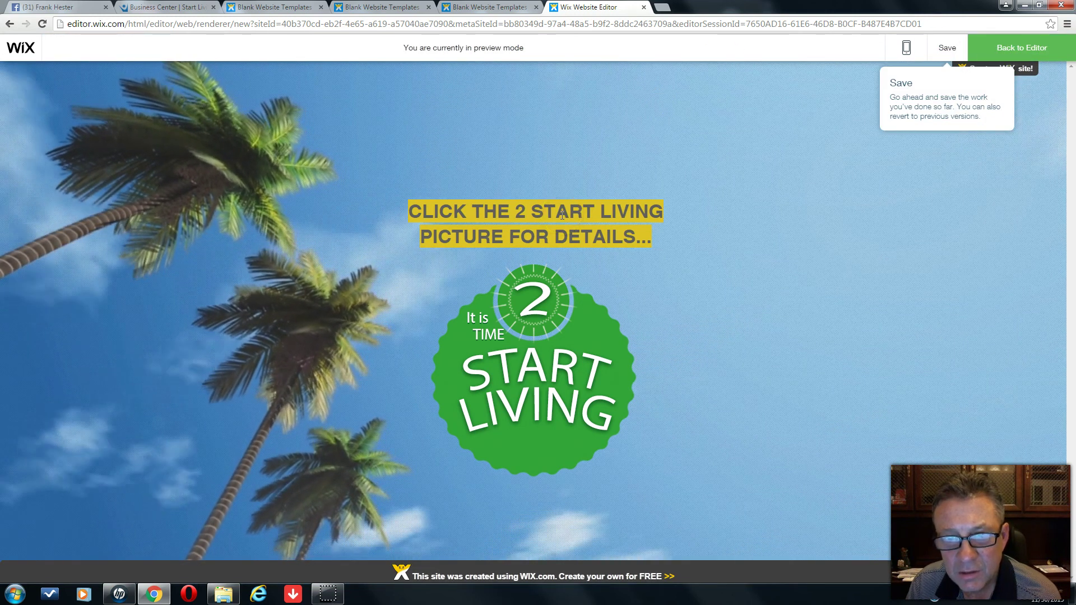
left_click(1017, 46)
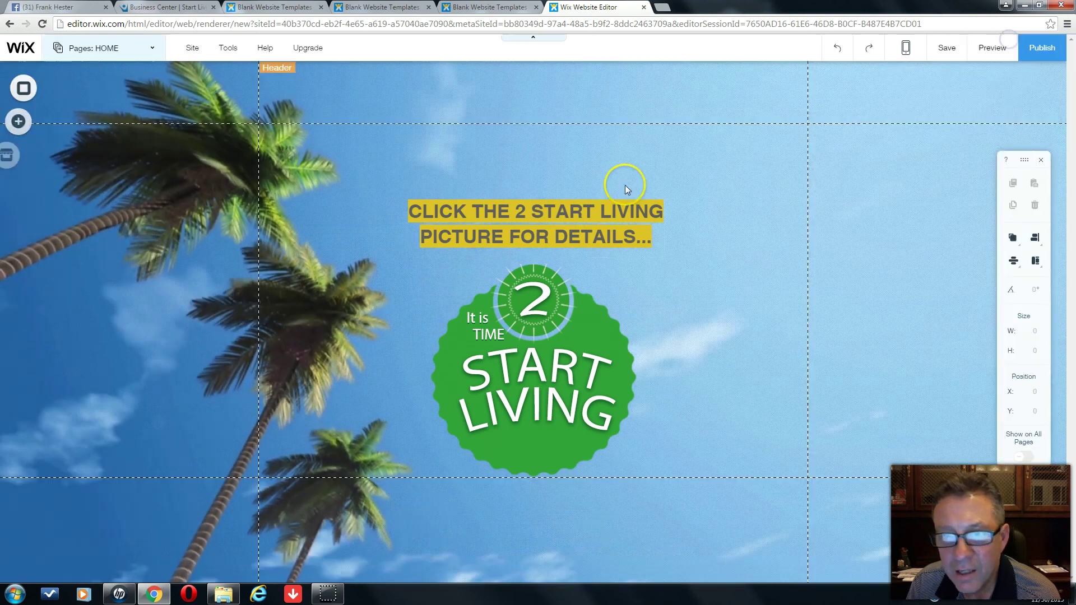
- Reopen the title text for editing and set its text color to black (#000000)
left_click(558, 213)
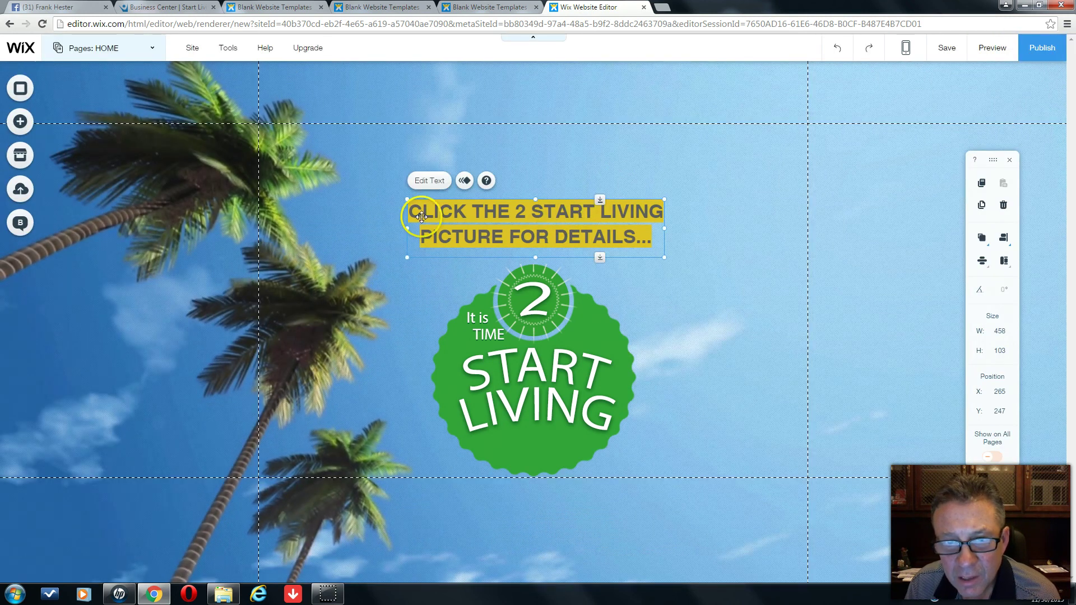
left_click(437, 189)
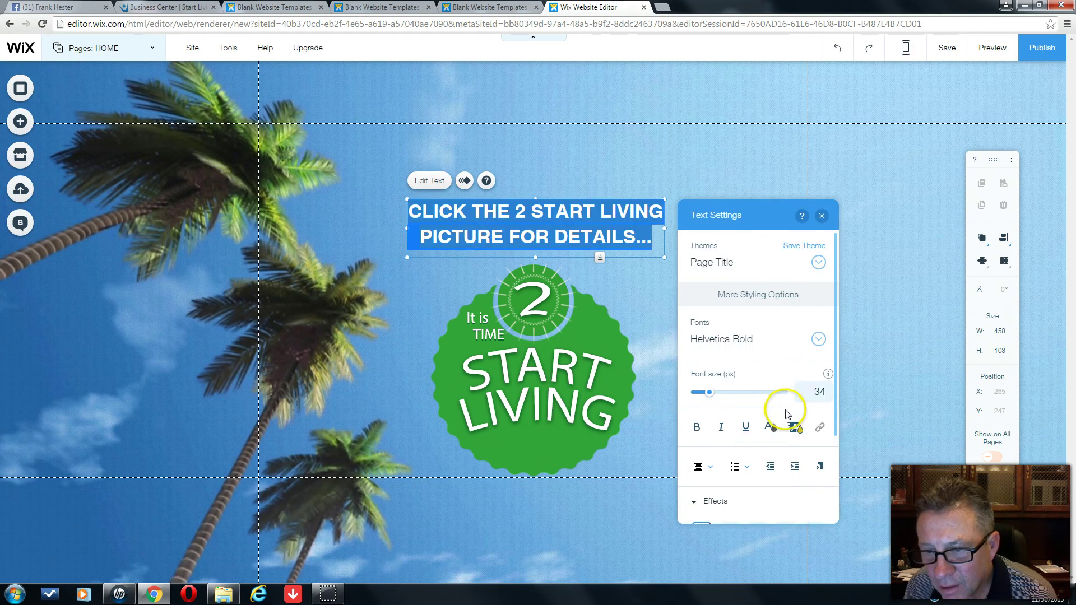
left_click(771, 429)
left_click(703, 397)
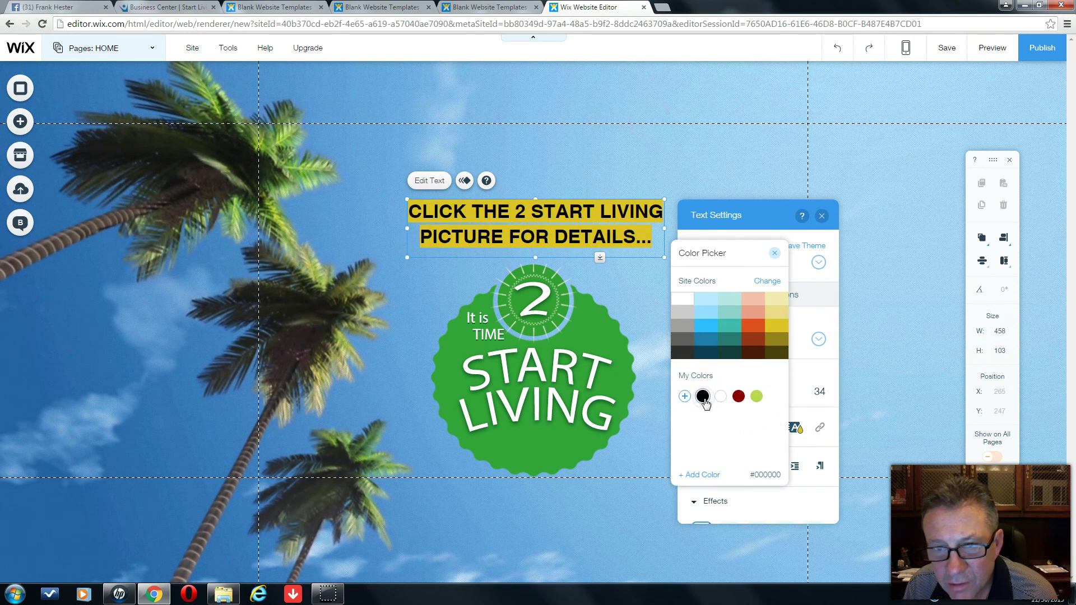
- Try dark red (#8B0000) as the title text color and return it to black (#000000)
left_click(739, 397)
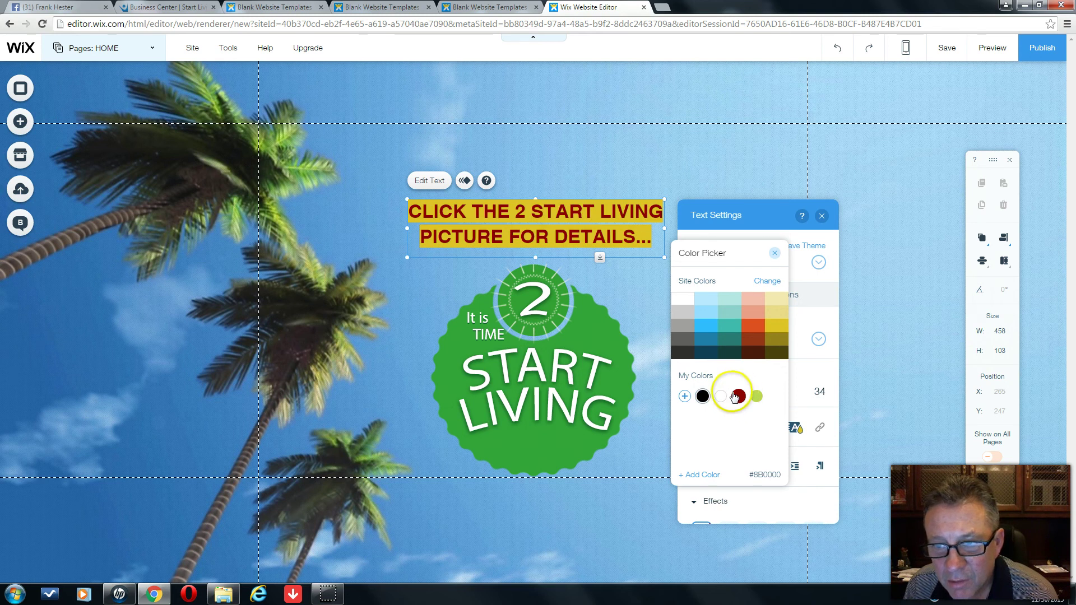
left_click(703, 396)
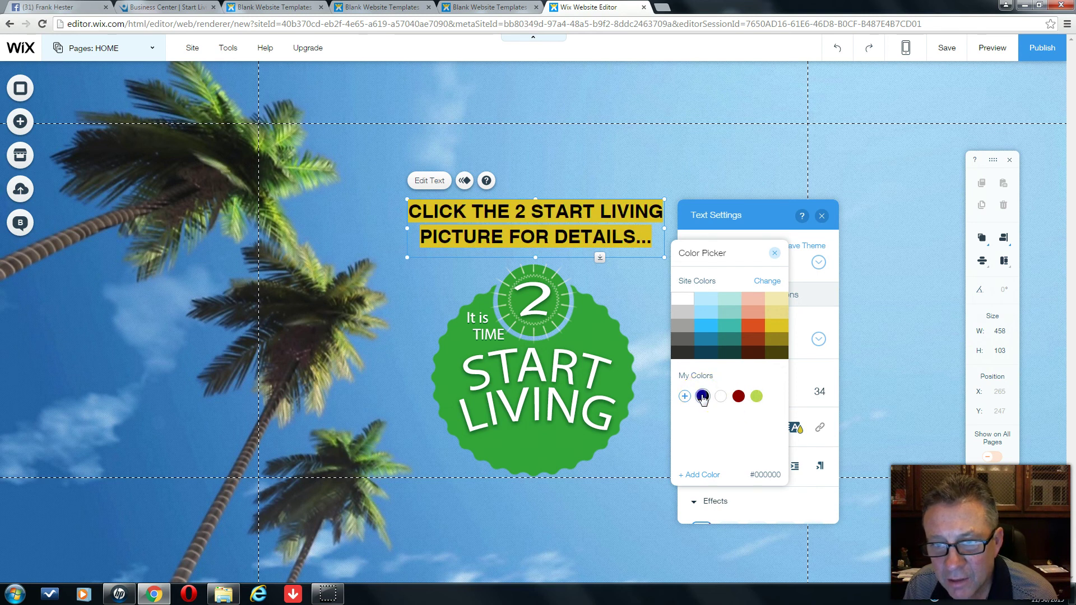
- Finish editing the title, preview the page to check the black text, and return to the editor
left_click(627, 291)
left_click(992, 48)
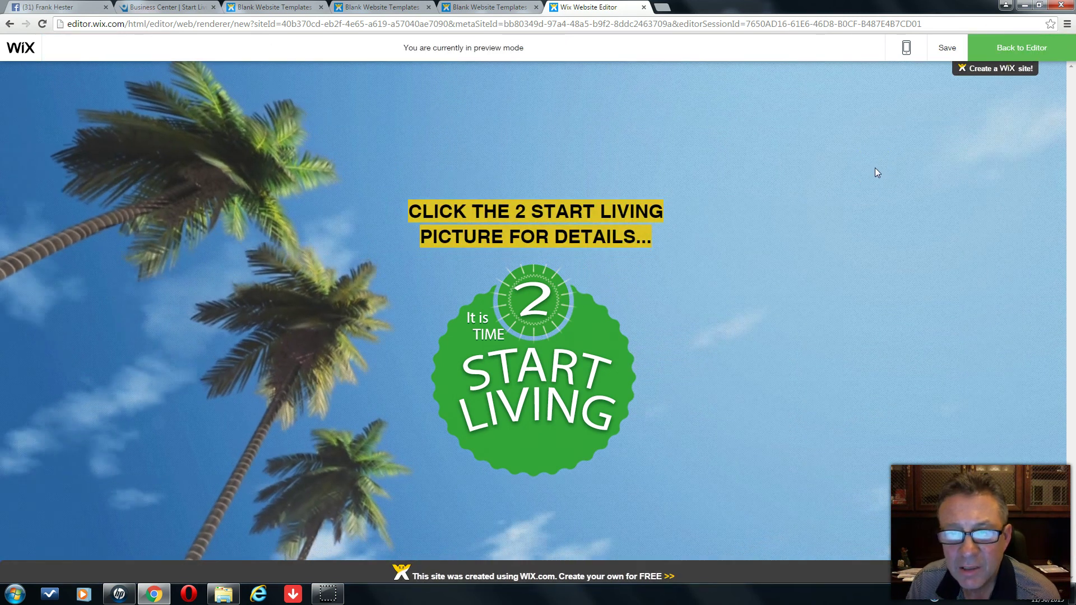
left_click(1001, 53)
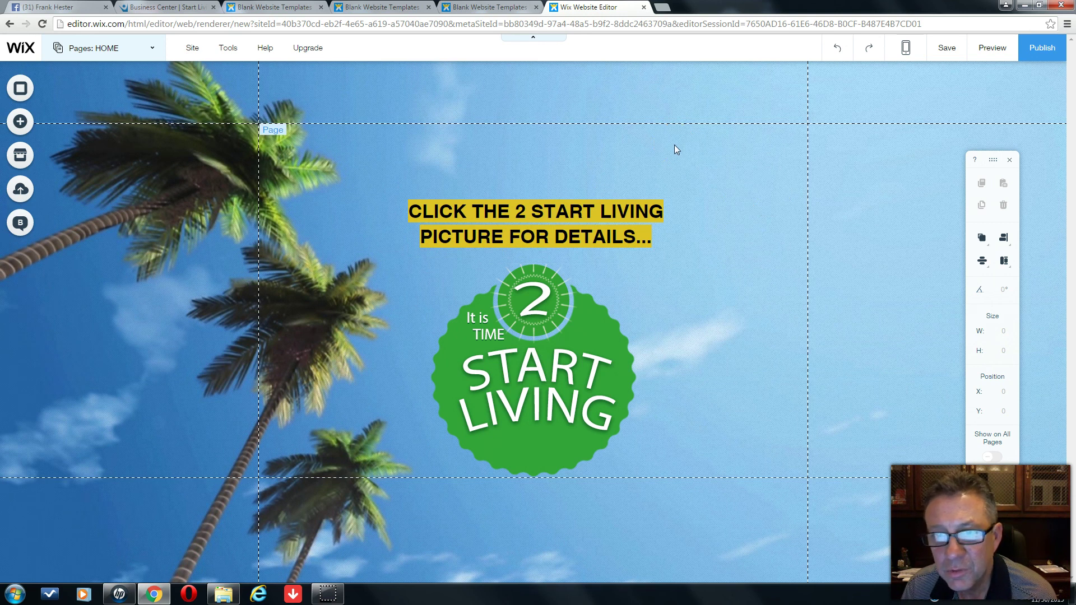
- Publish the site on the free Wix.com domain, using 2sl1 as the ending of its address
left_click(1044, 49)
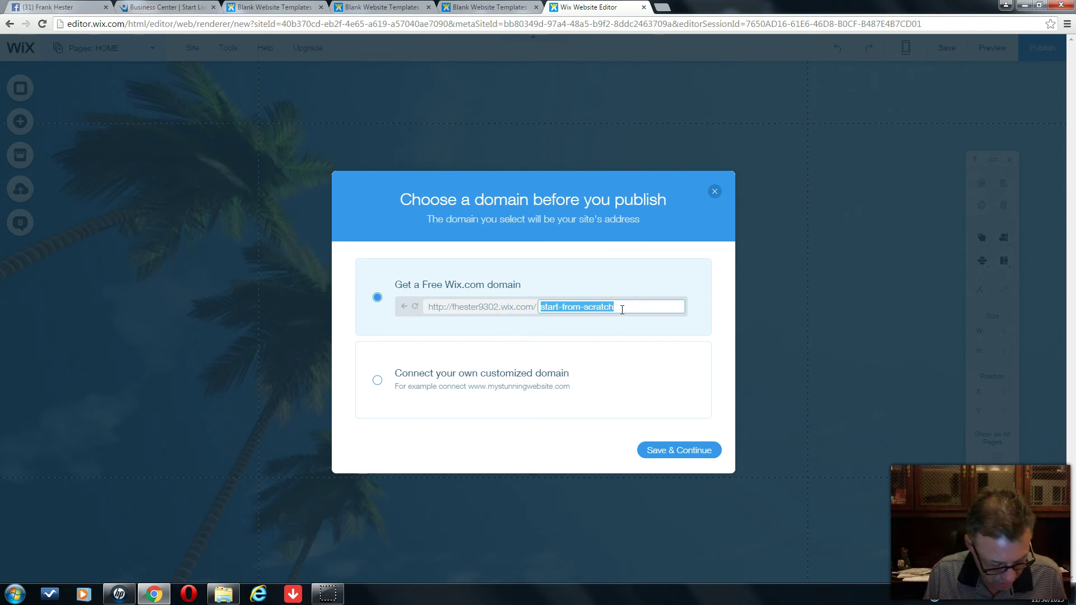
type("2sl1")
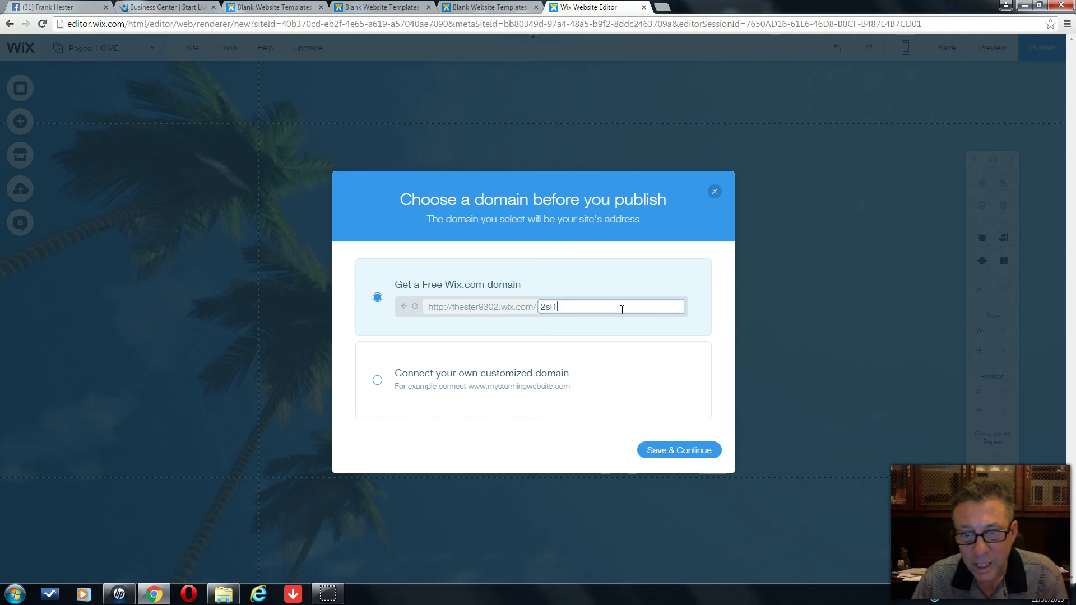
left_click(674, 455)
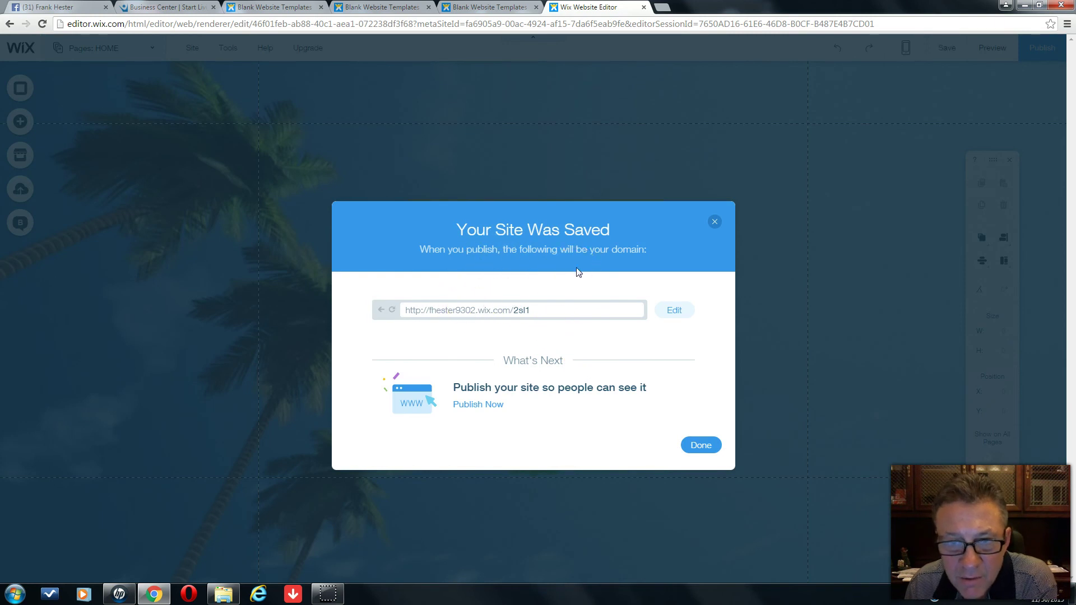
left_click(509, 376)
left_click(540, 310)
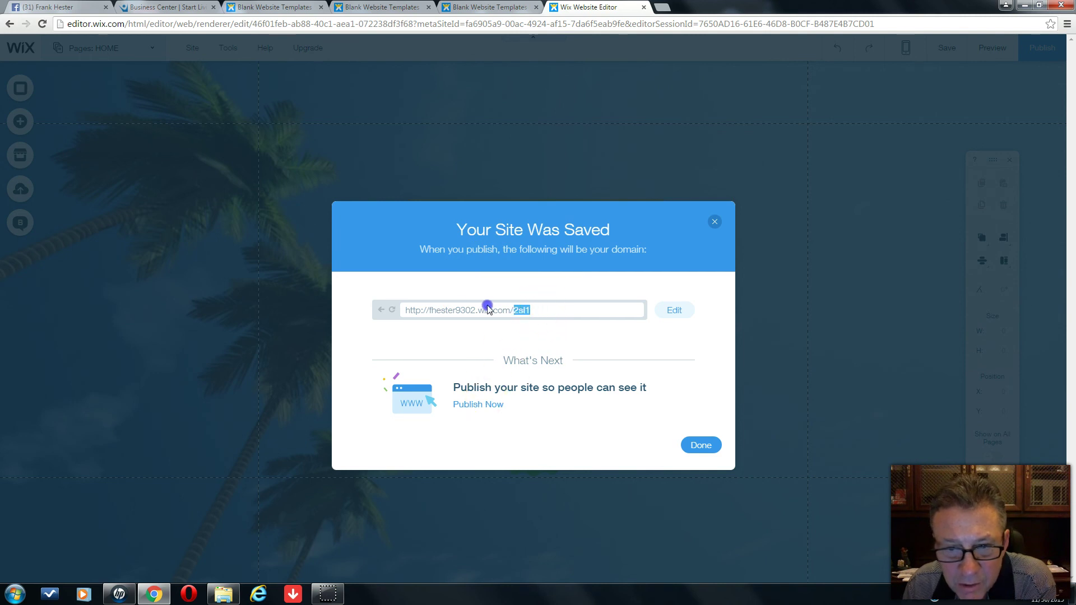
left_click(474, 404)
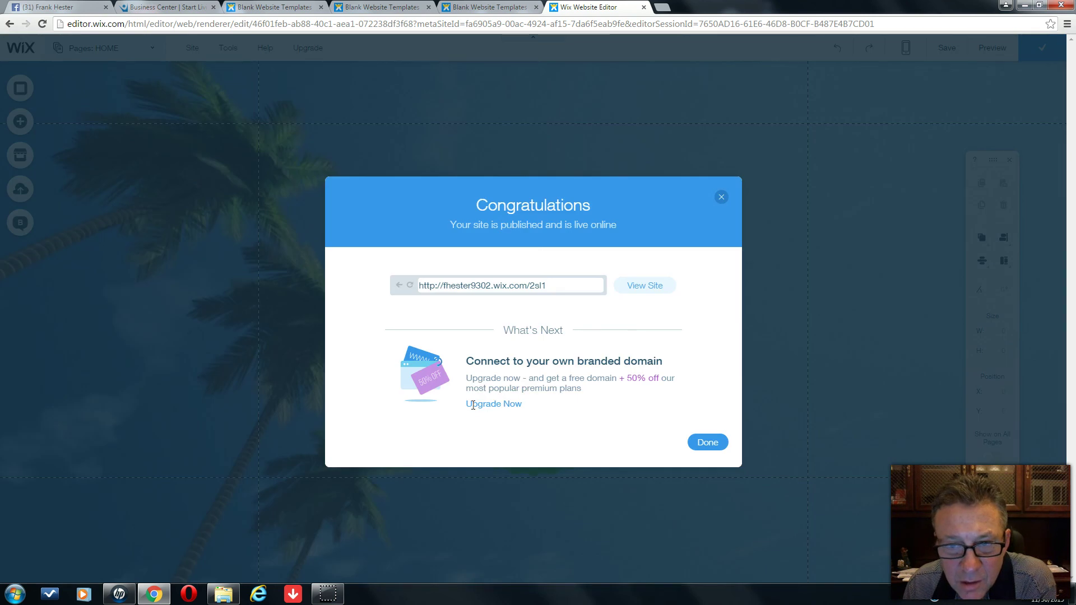
- View the published site and test the link on its 2 Start Living badge
left_click(640, 285)
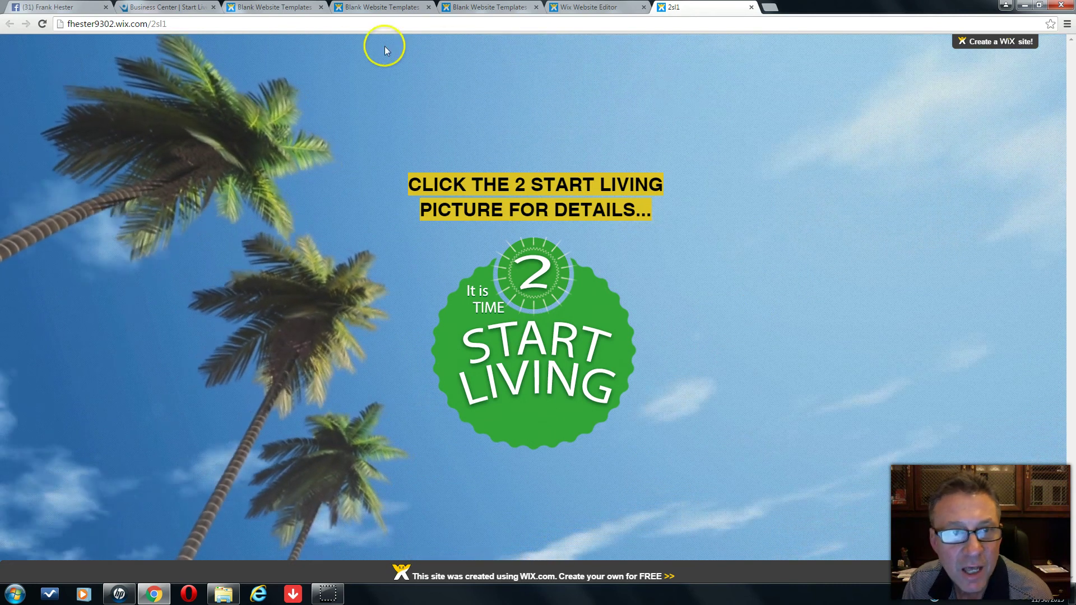
left_click(123, 25)
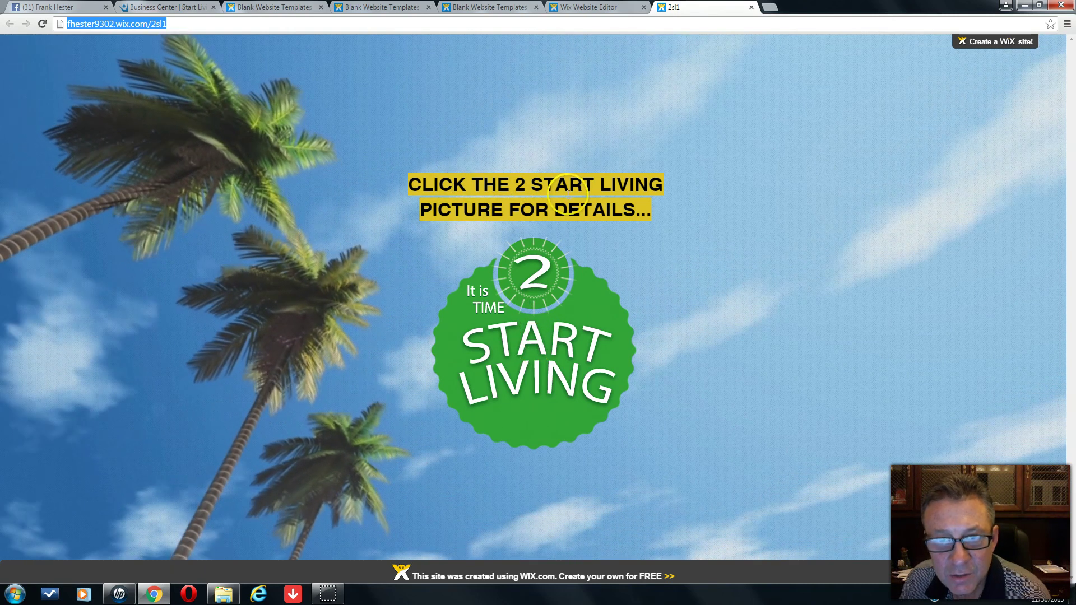
left_click(538, 353)
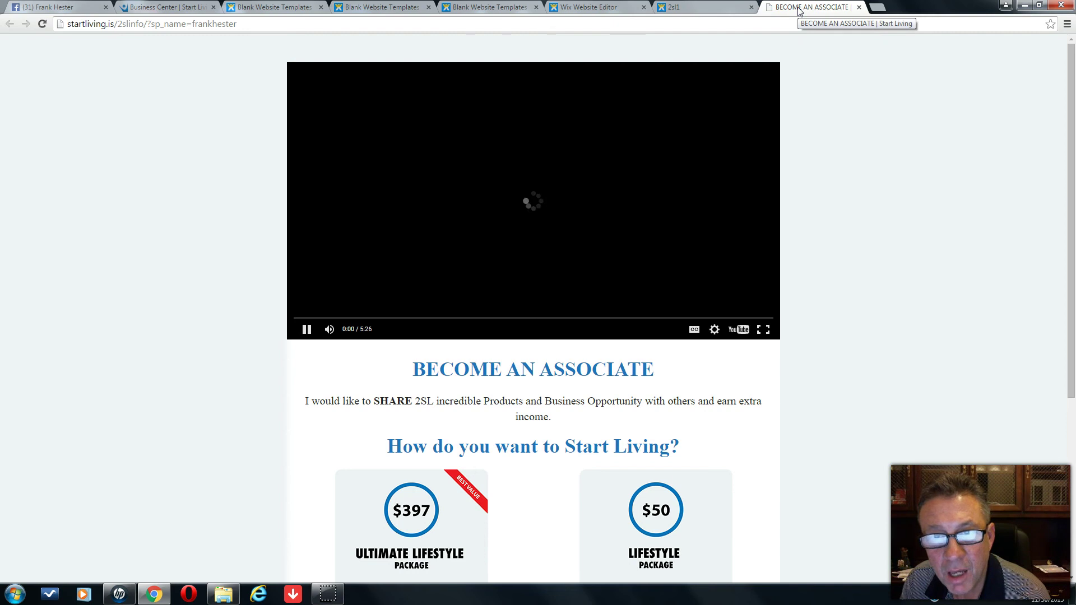
- Look through the package offers on the linked Become an Associate page and pause its video
scroll(758, 117, "down", 5)
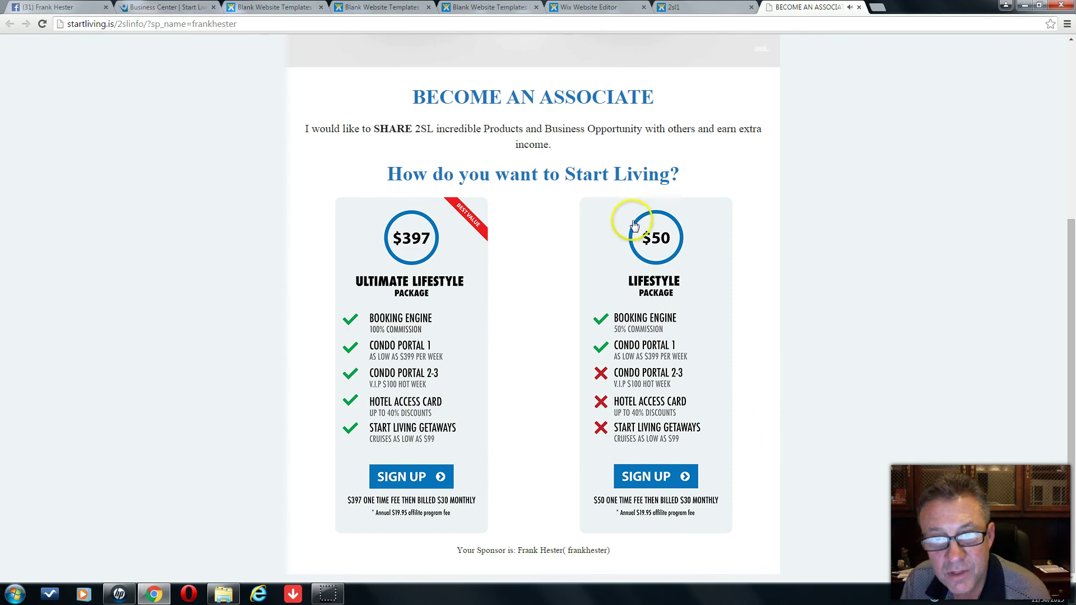
scroll(636, 226, "up", 2)
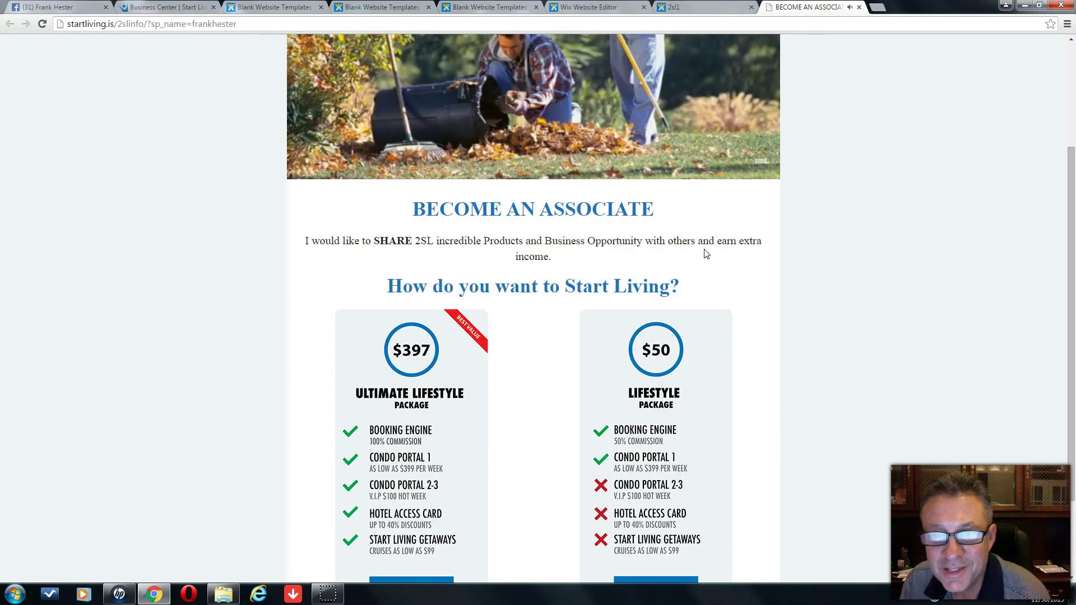
left_click(568, 126)
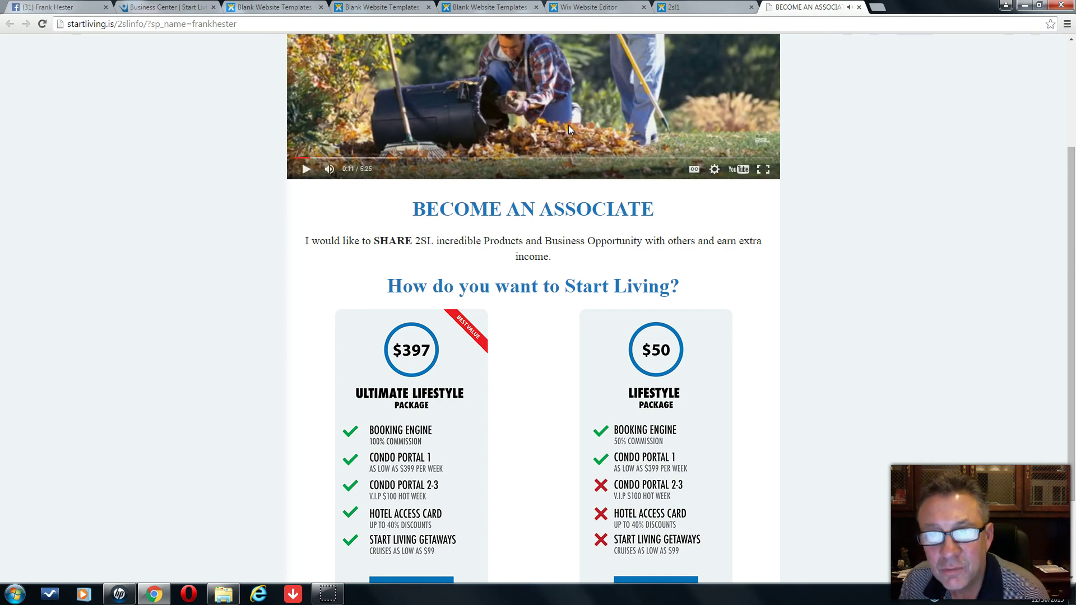